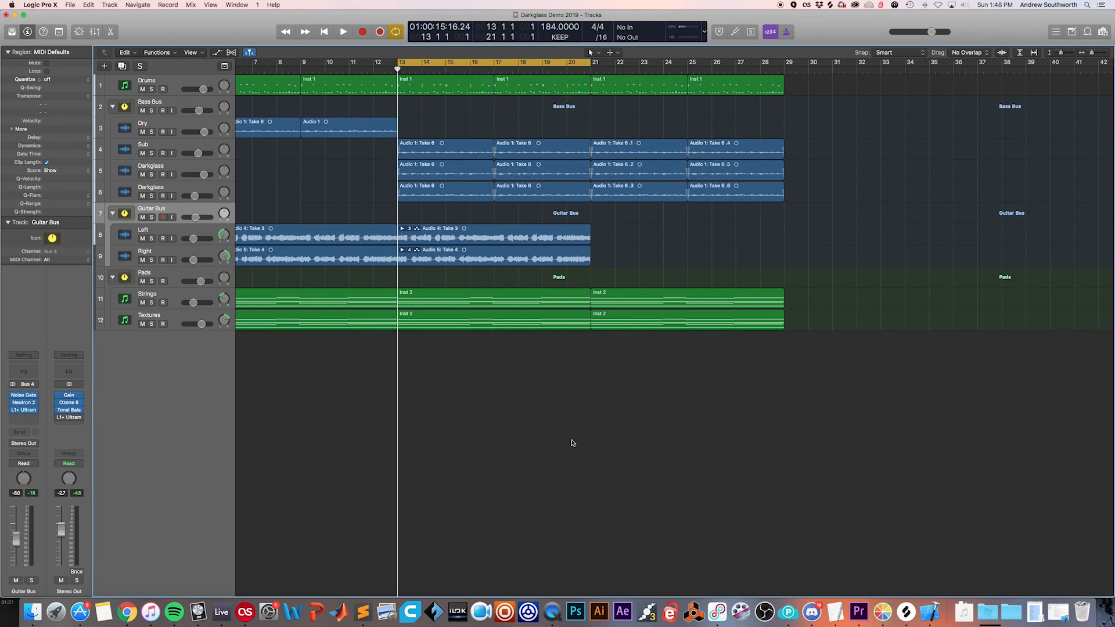
Review the channel strips of the Sub track and the two Darkglass tracks inside the Bass Bus
{"action": "left_click", "coordinate": [167, 144]}
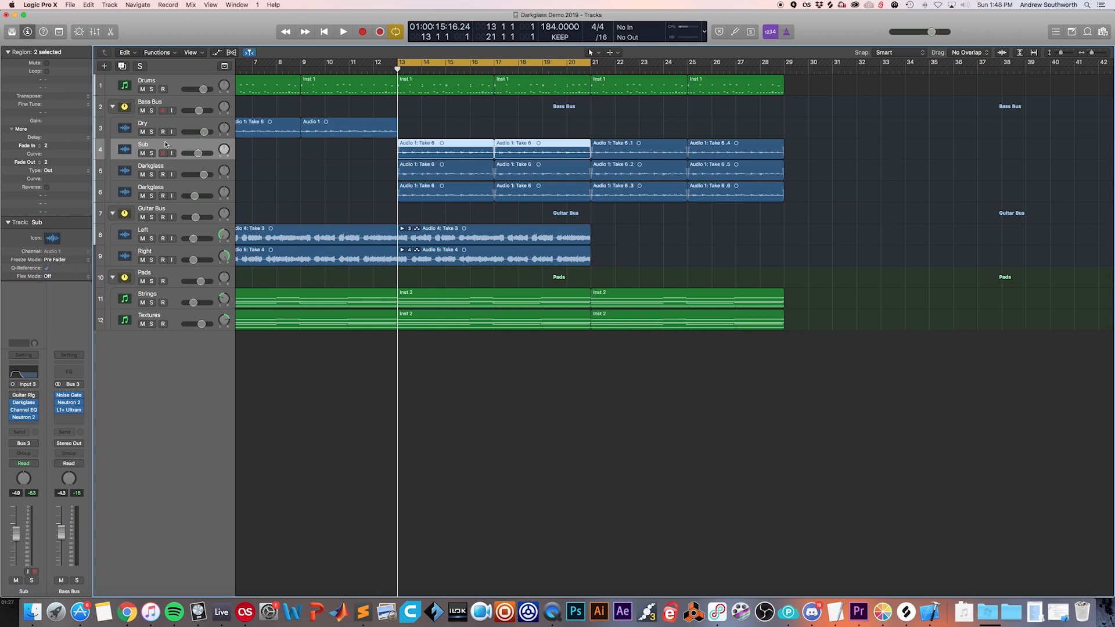
{"action": "left_click", "coordinate": [172, 167]}
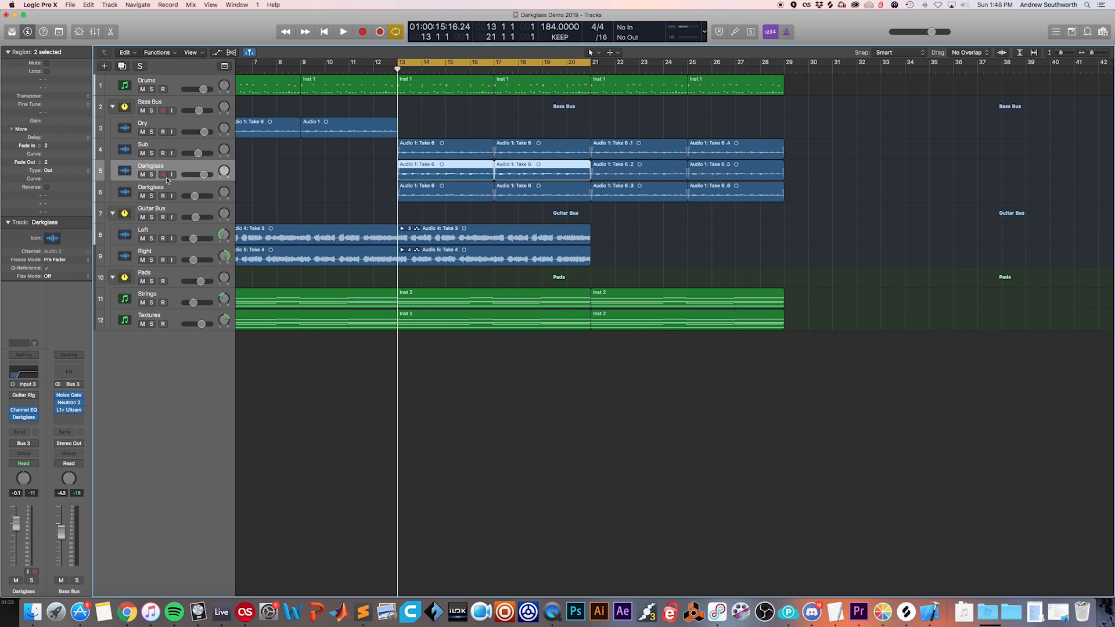
{"action": "left_click", "coordinate": [164, 187]}
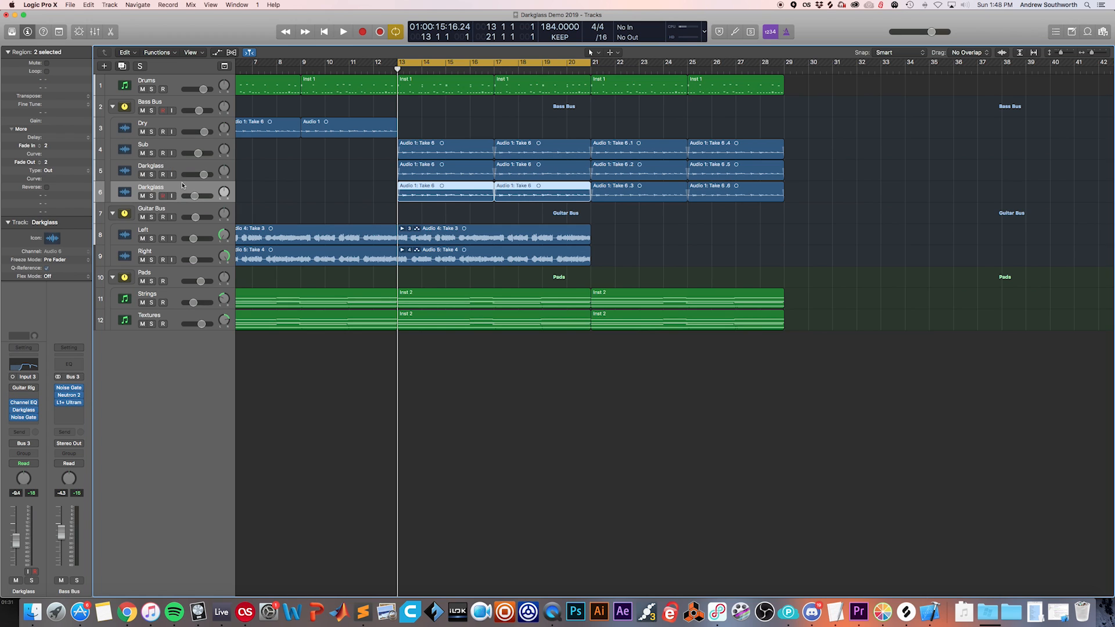
{"action": "left_click", "coordinate": [172, 146]}
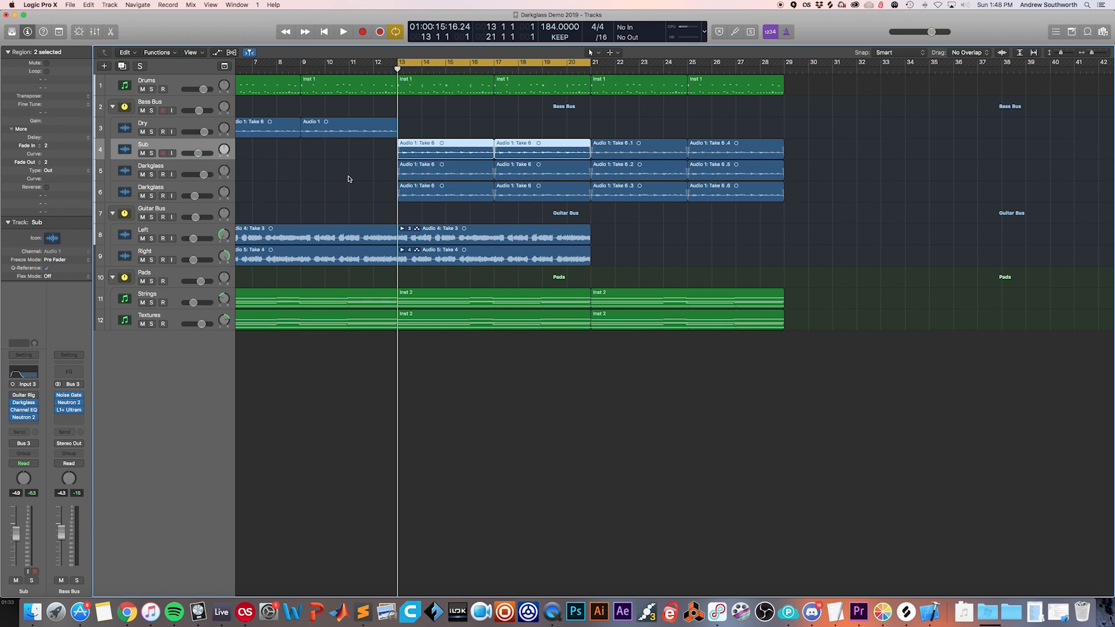
{"action": "left_click", "coordinate": [496, 129]}
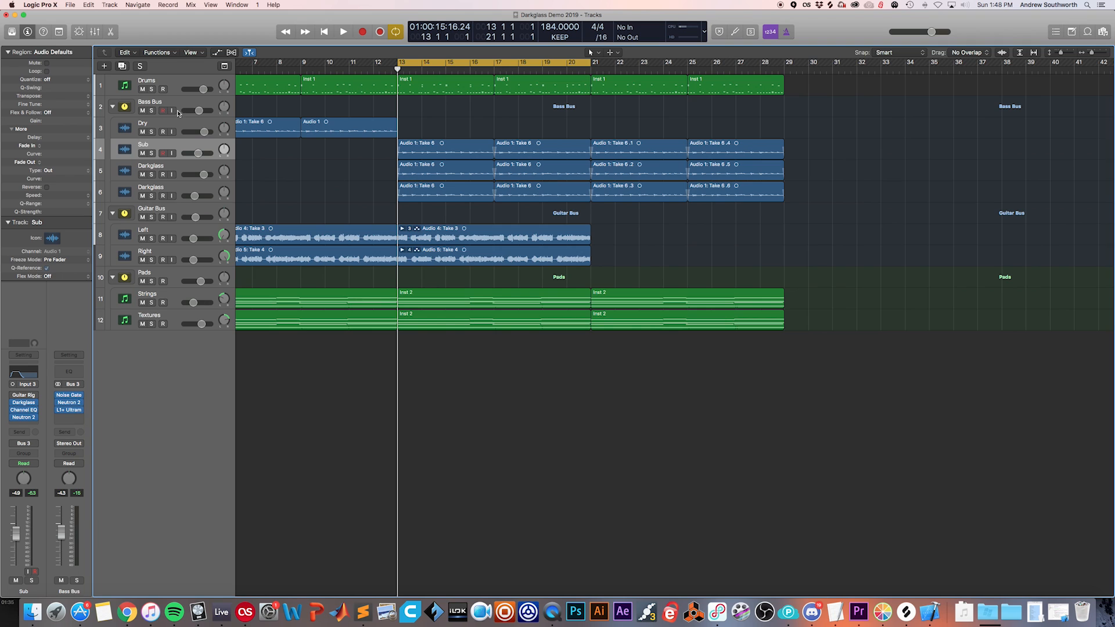
Shift the cycle range to bars 21 to 29 and play back that section of the full mix
{"action": "left_click_drag", "start_coordinate": [487, 61], "coordinate": [680, 61]}
{"action": "key", "text": "space"}
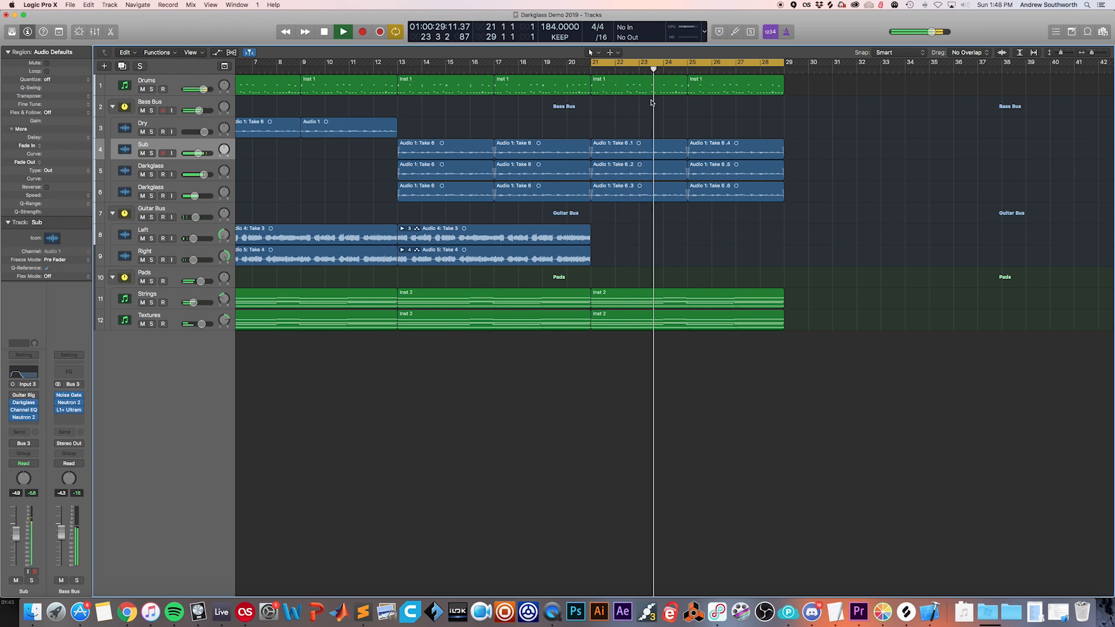
{"action": "scroll", "coordinate": [651, 102], "scroll_direction": "left", "scroll_amount": 3}
{"action": "key", "text": "space"}
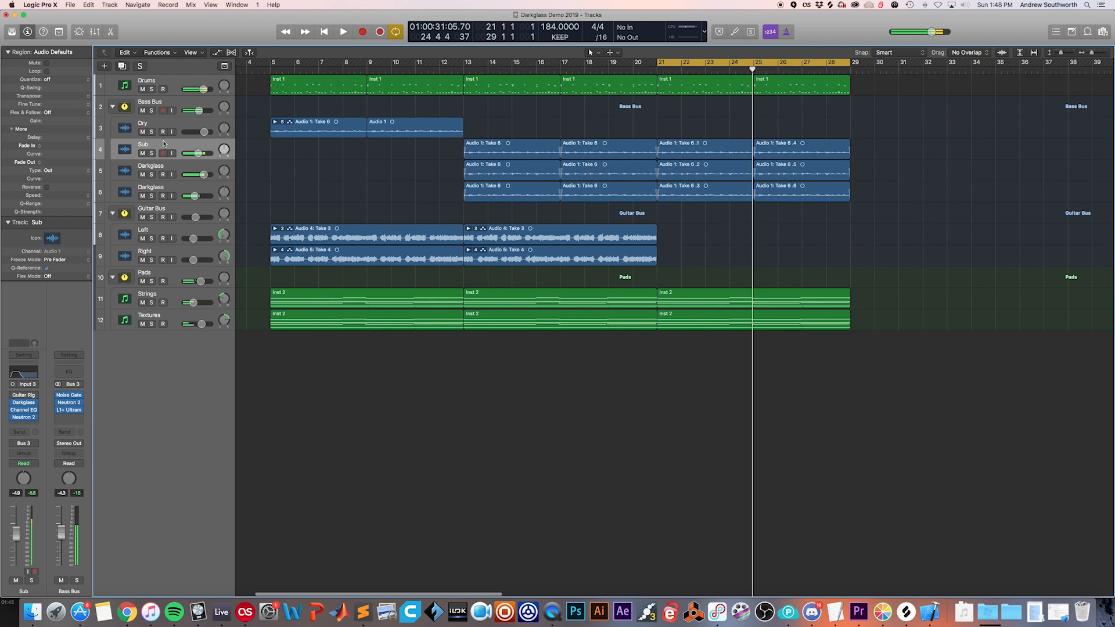
Solo the Bass Bus and audition it from bar 21, switching cycle mode off during playback
{"action": "left_click", "coordinate": [152, 111]}
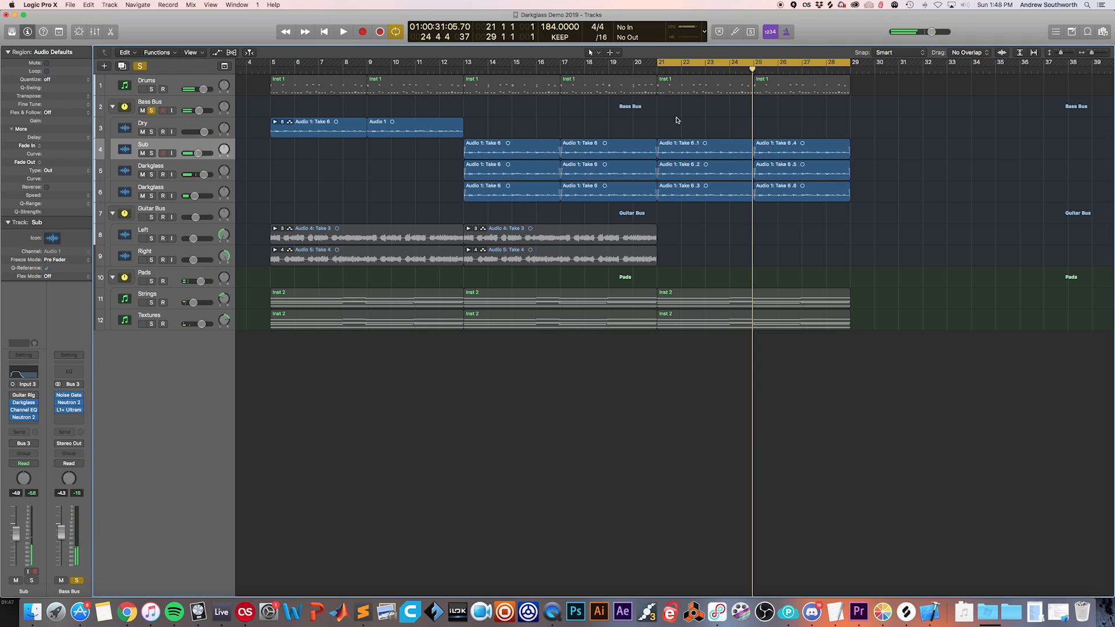
{"action": "key", "text": "space"}
{"action": "left_click", "coordinate": [732, 64]}
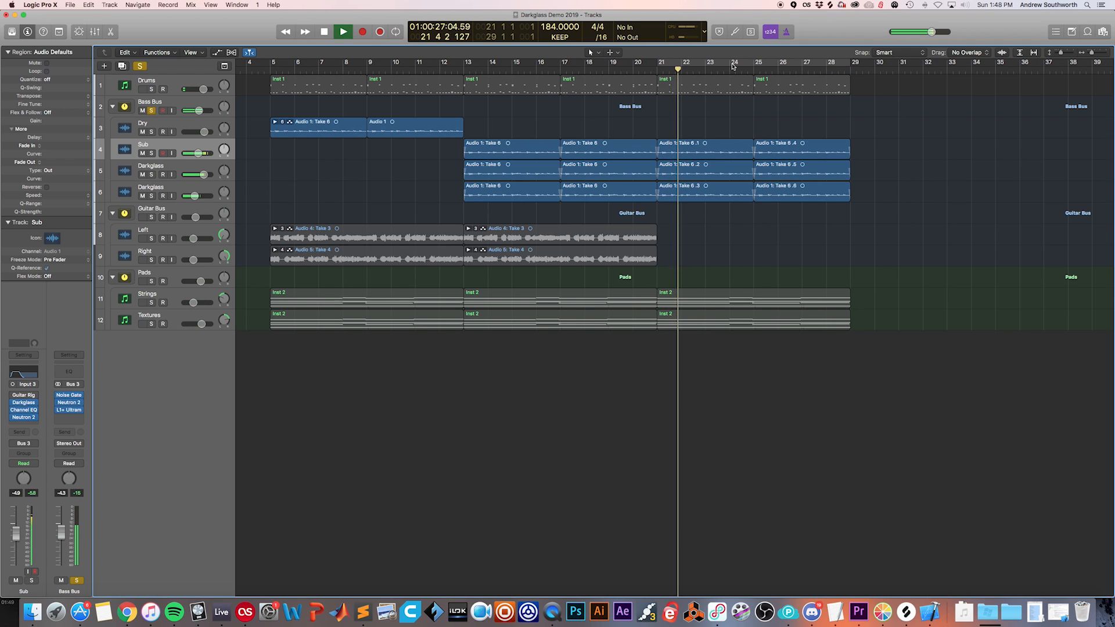
{"action": "key", "text": "space"}
Audition the Dry bass track by itself from bar 5
{"action": "left_click", "coordinate": [270, 71]}
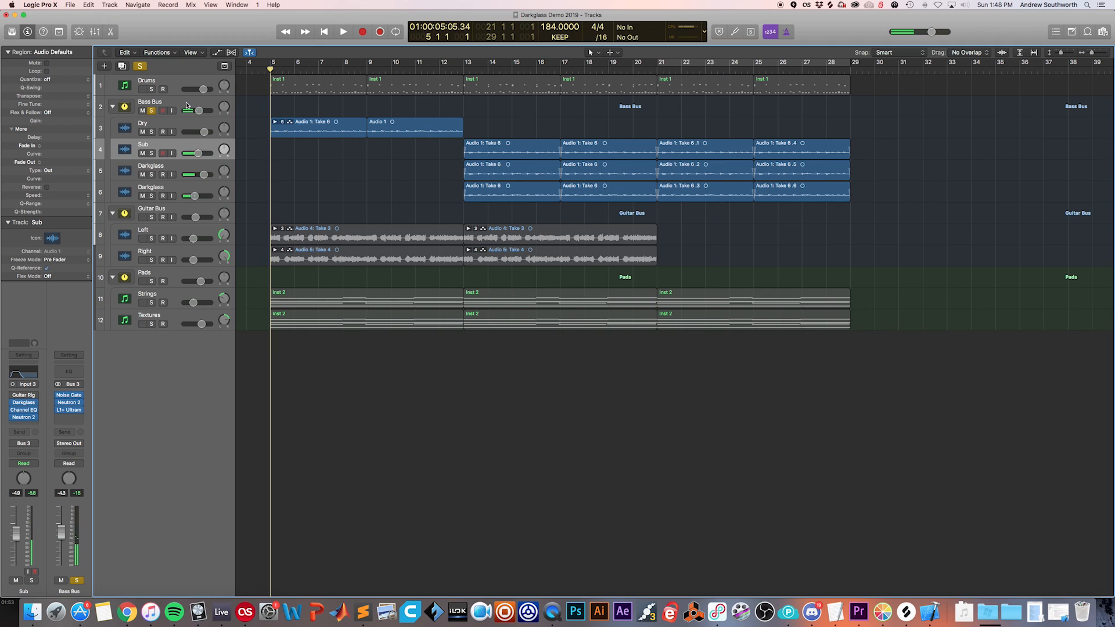
{"action": "left_click", "coordinate": [175, 120]}
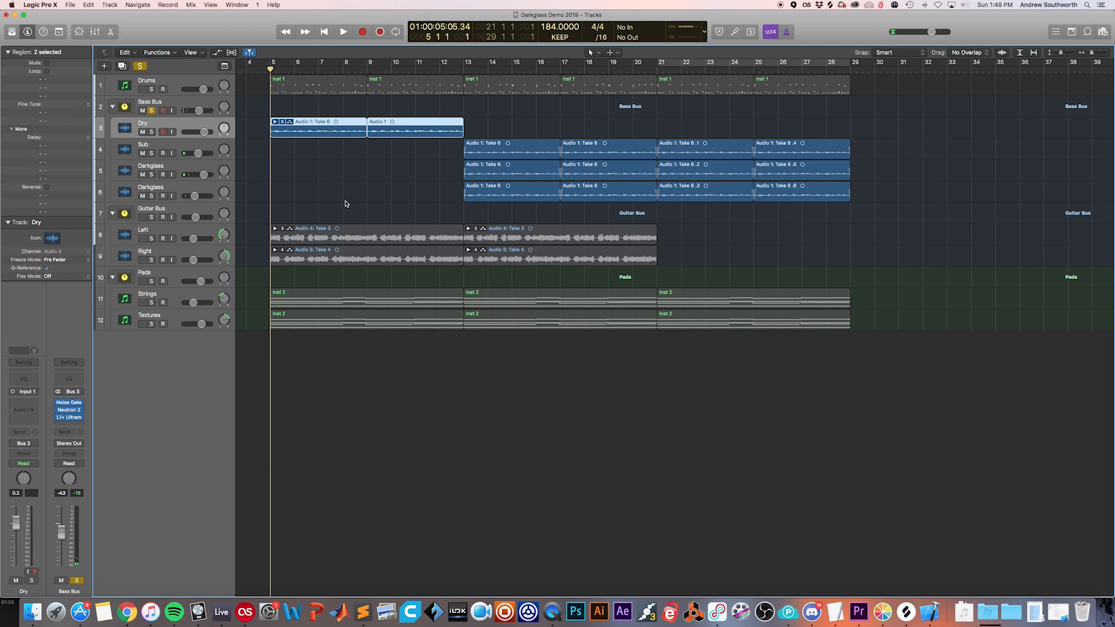
{"action": "key", "text": "space"}
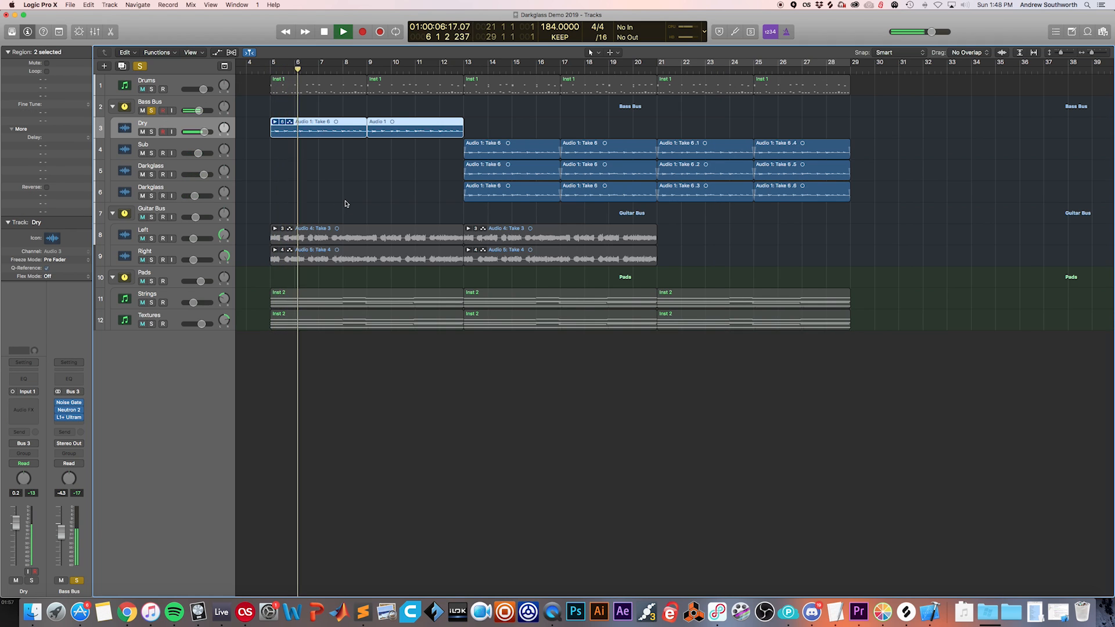
{"action": "key", "text": "space"}
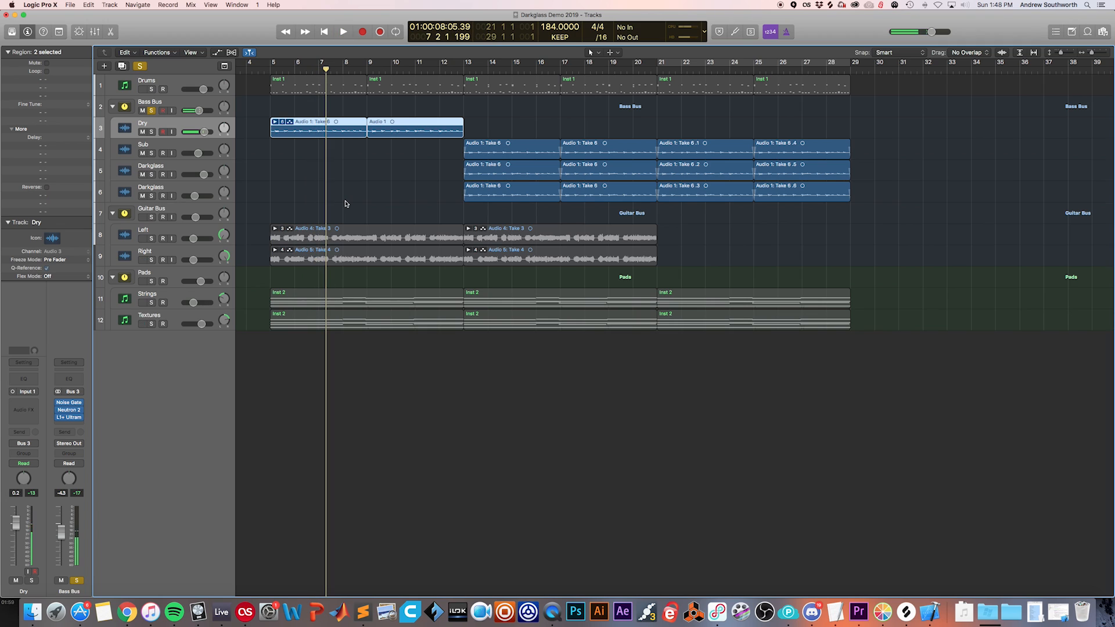
Unsolo the Bass Bus and play the full mix with a cycle range of bars 9 to 17, muting the Pads during playback
{"action": "left_click_drag", "start_coordinate": [372, 65], "coordinate": [560, 65]}
{"action": "left_click", "coordinate": [151, 110]}
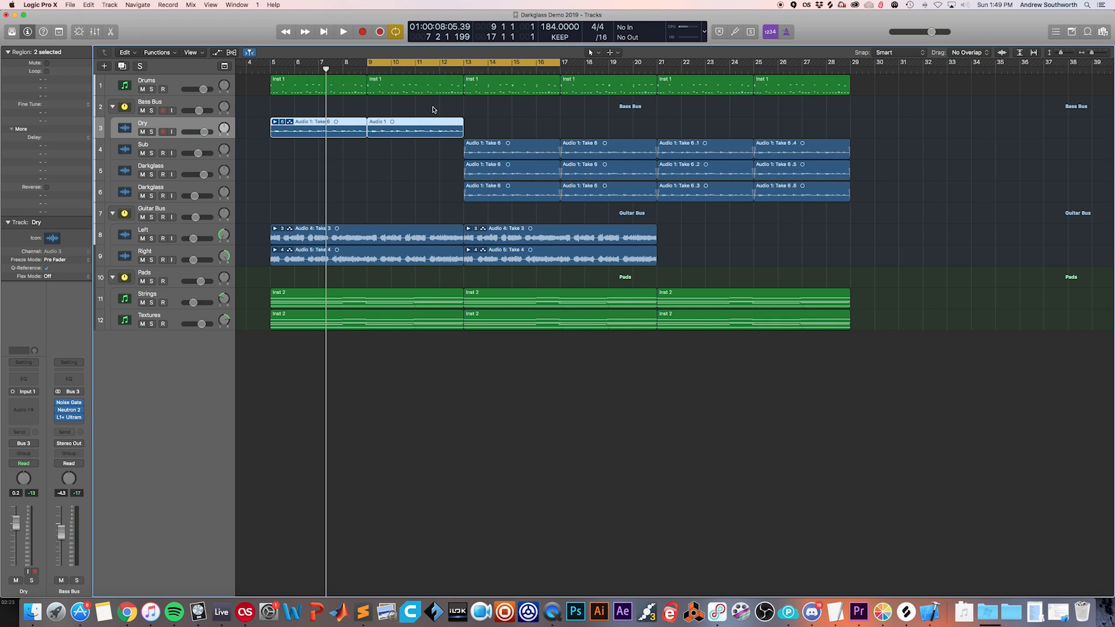
{"action": "key", "text": "space"}
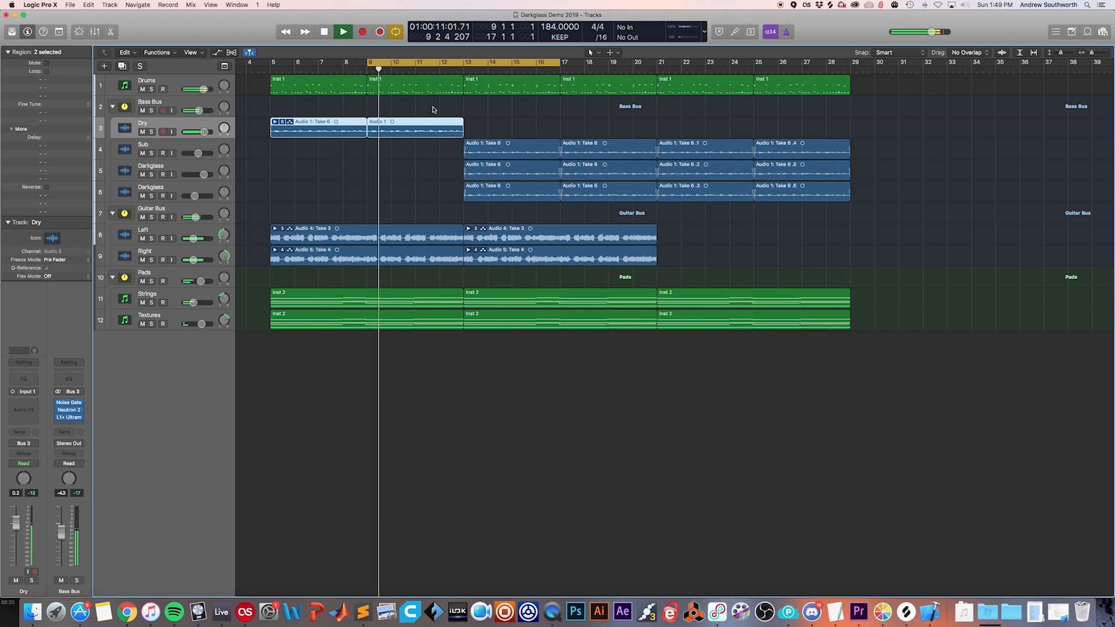
{"action": "left_click", "coordinate": [142, 281]}
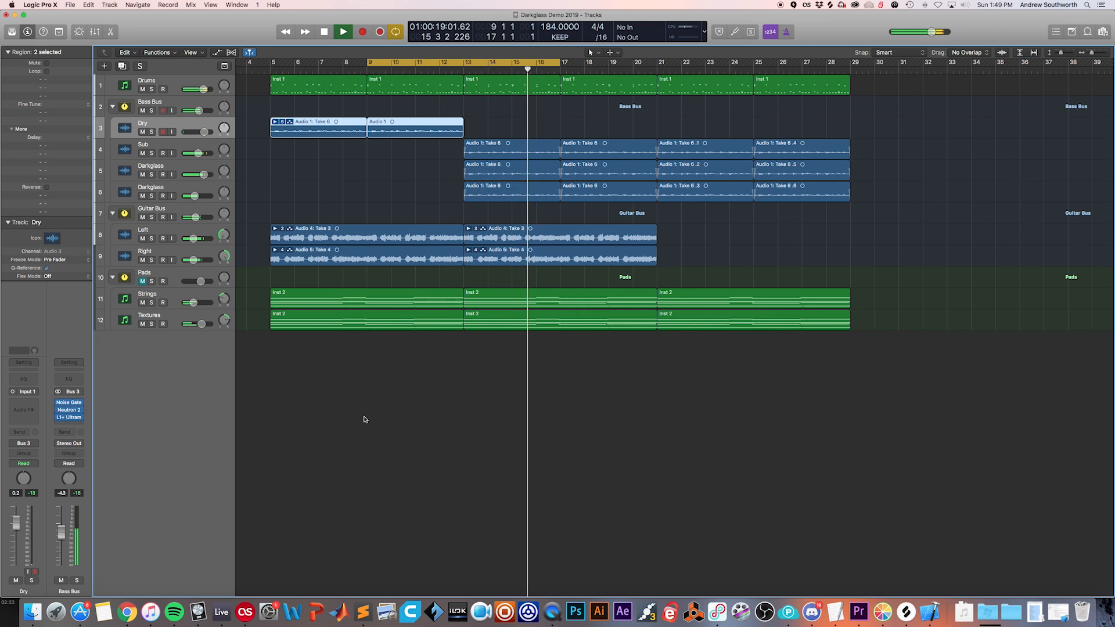
{"action": "key", "text": "space"}
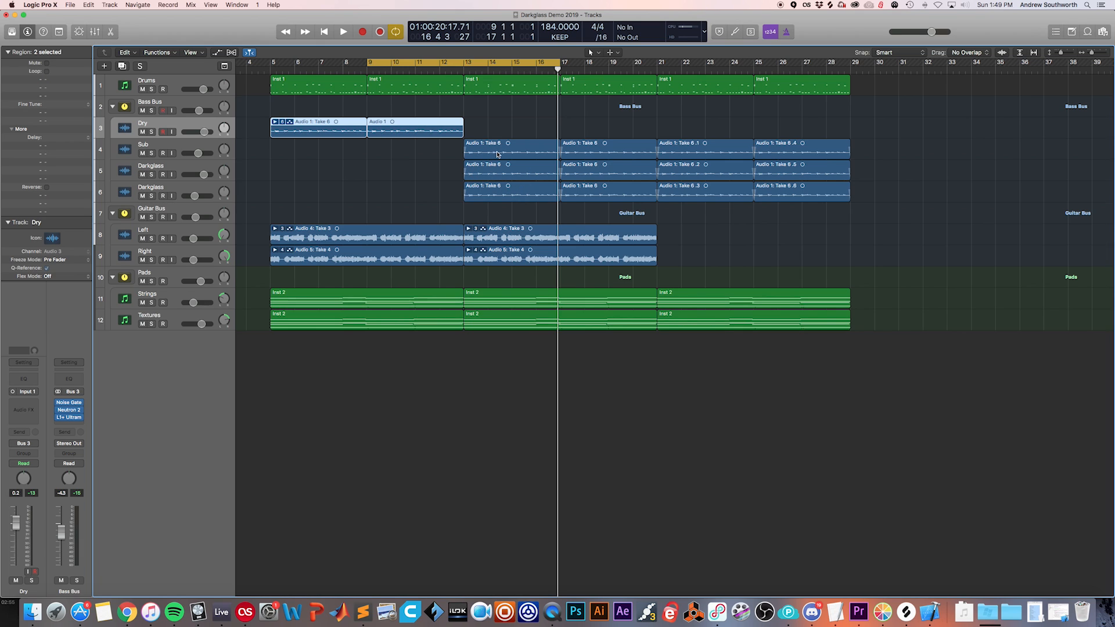
Open the Darkglass Ultra plug-in on the Sub track and show its Microtubes B7K Ultra pedal view
{"action": "left_click", "coordinate": [158, 144]}
{"action": "mouse_move", "coordinate": [23, 396]}
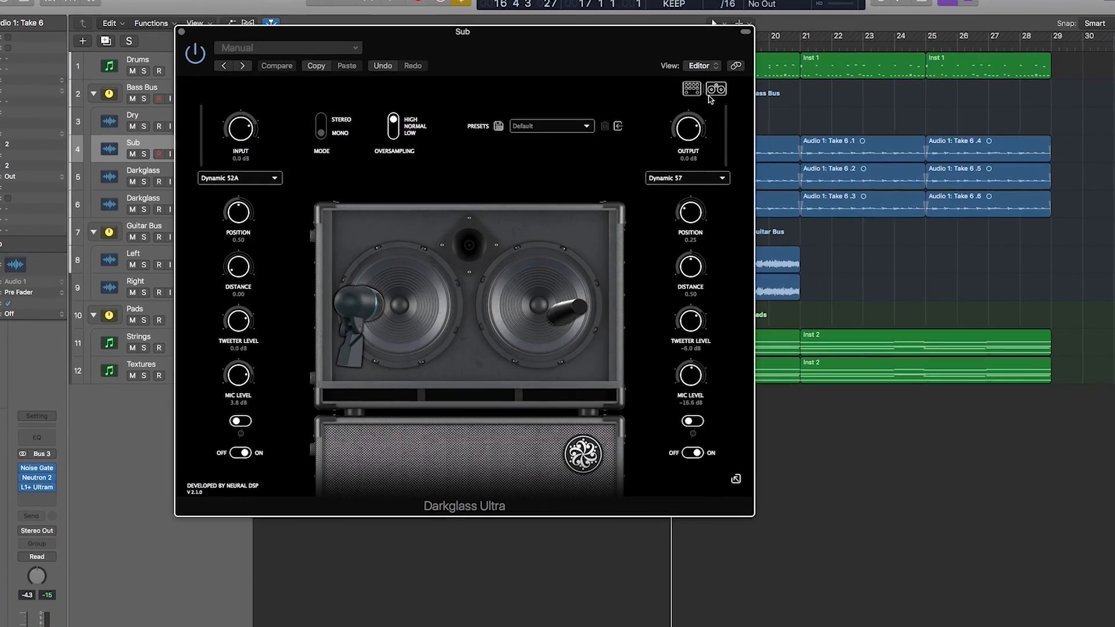
{"action": "left_click", "coordinate": [713, 91]}
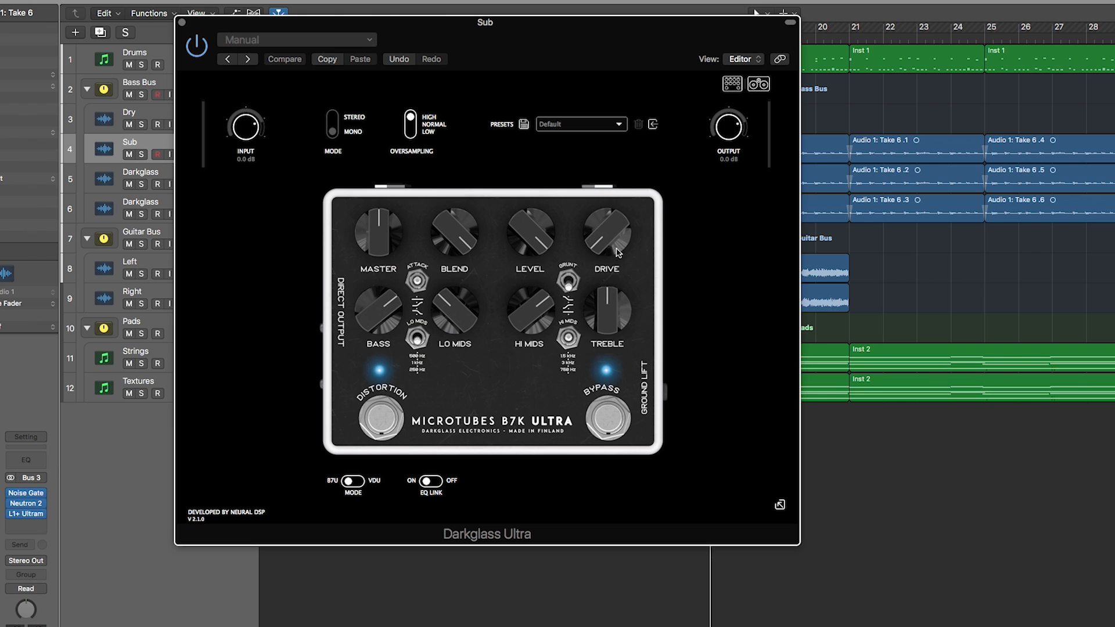
{"action": "left_click_drag", "start_coordinate": [533, 41], "coordinate": [776, 89]}
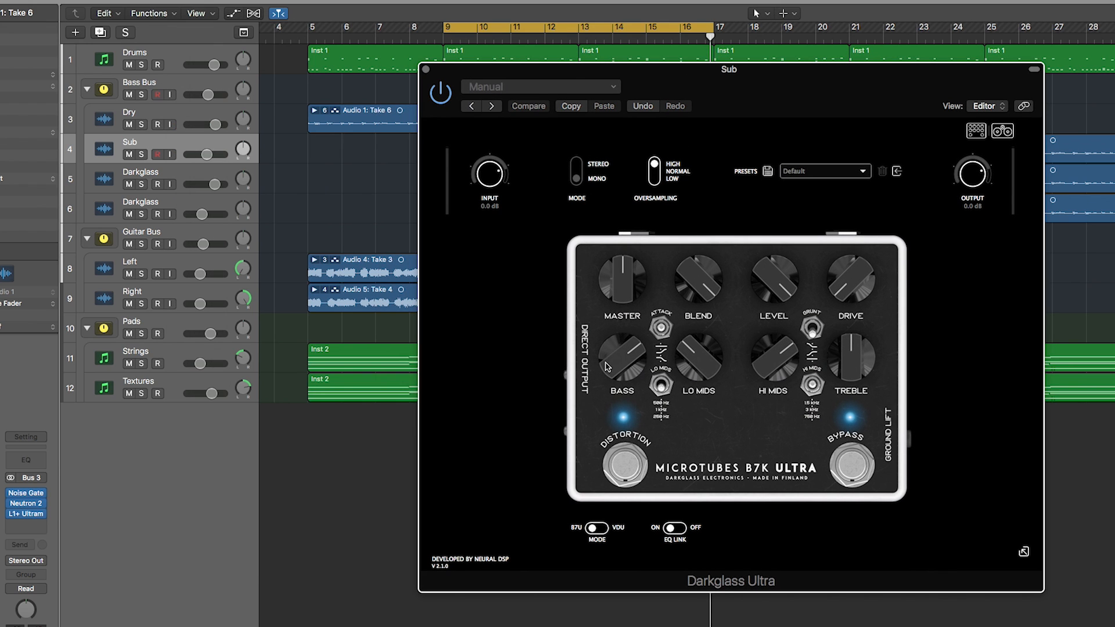
Examine the plug-in's cabinet view and the model list of the Dynamic 52A microphone, returning to the pedal view
{"action": "left_click", "coordinate": [1003, 132]}
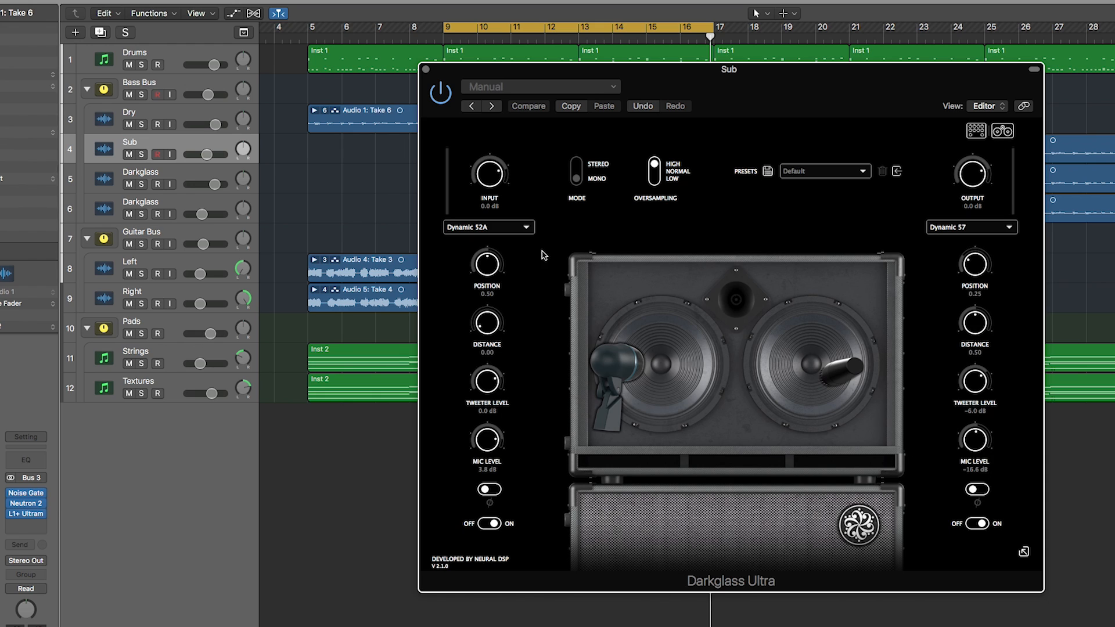
{"action": "left_click", "coordinate": [526, 227]}
{"action": "left_click", "coordinate": [601, 232]}
{"action": "left_click", "coordinate": [977, 132]}
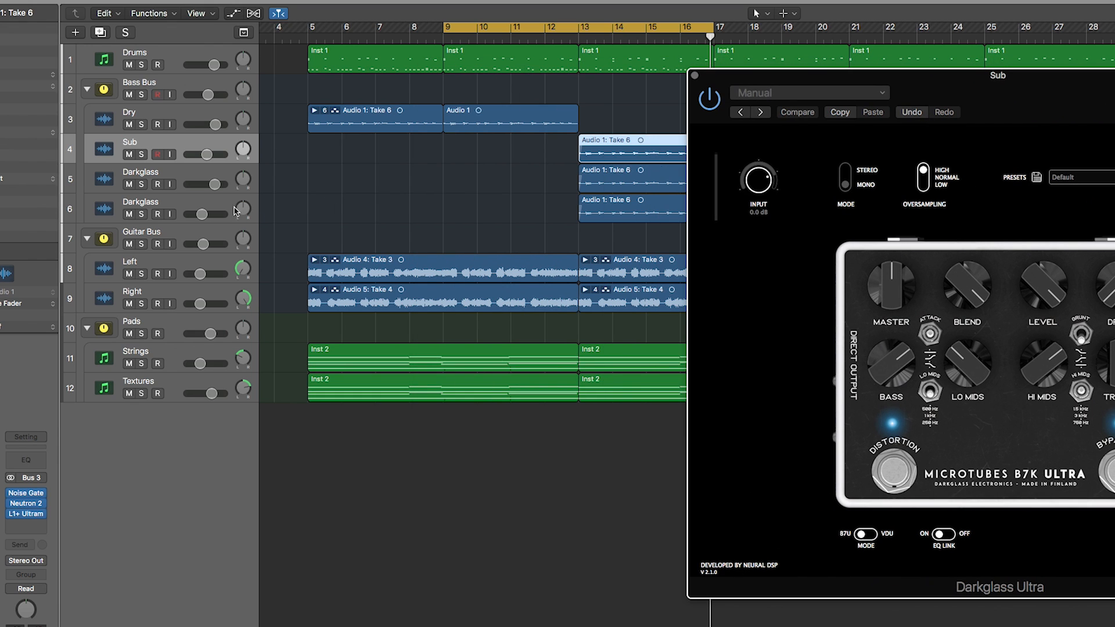
Solo the Sub track and audition it with the cycle range set to bars 13 to 22
{"action": "left_click", "coordinate": [141, 154]}
{"action": "left_click", "coordinate": [475, 26]}
{"action": "scroll", "coordinate": [545, 88], "scroll_direction": "right", "scroll_amount": 2}
{"action": "scroll", "coordinate": [544, 89], "scroll_direction": "right", "scroll_amount": 5}
{"action": "left_click_drag", "start_coordinate": [449, 26], "coordinate": [746, 39]}
{"action": "key", "text": "space"}
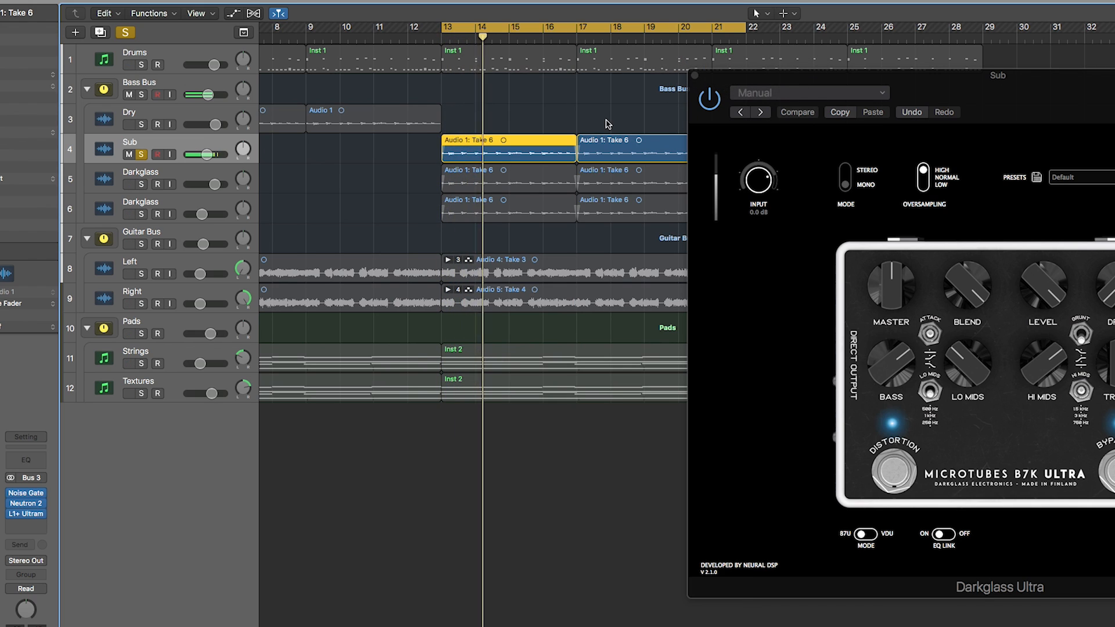
{"action": "key", "text": "space"}
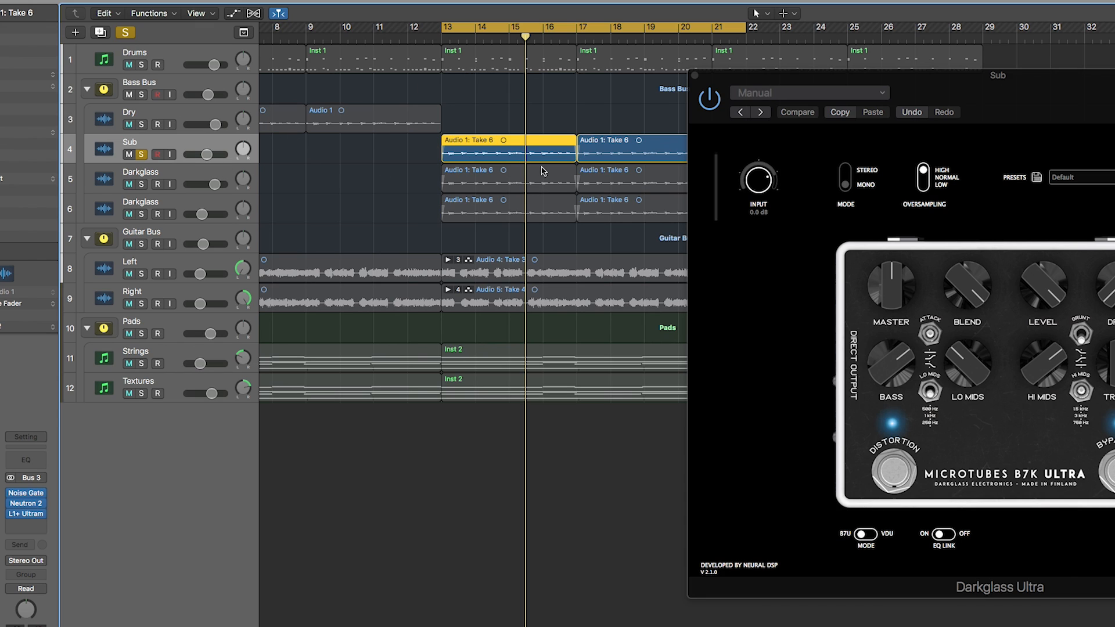
Close the Sub plug-in window and audition the first Darkglass track soloed in place of Sub
{"action": "left_click", "coordinate": [156, 153]}
{"action": "left_click", "coordinate": [1014, 227]}
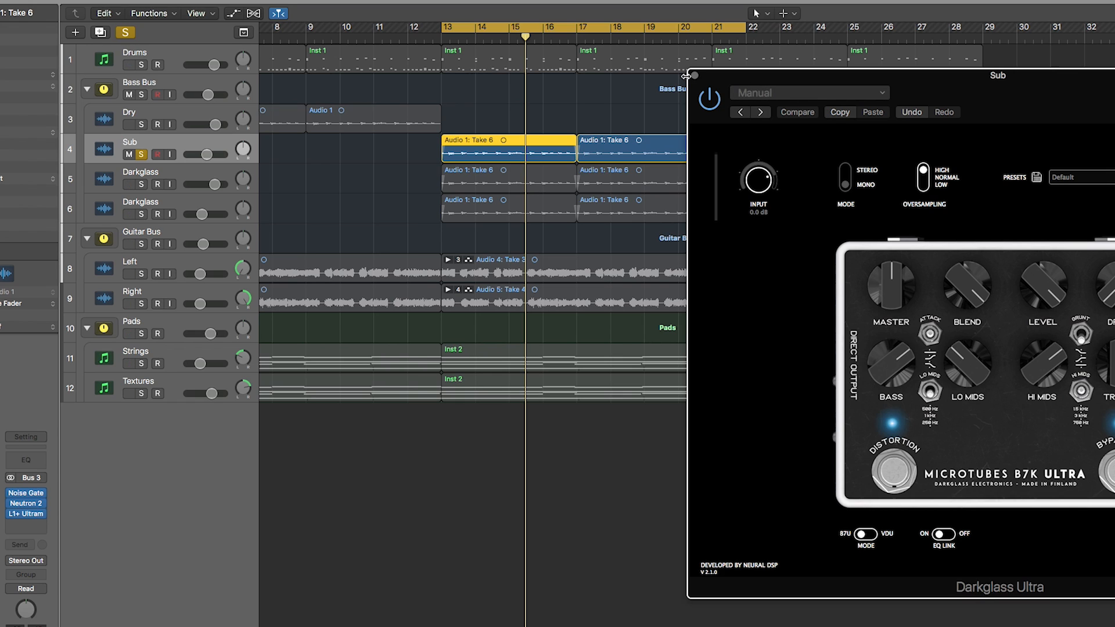
{"action": "left_click", "coordinate": [695, 77]}
{"action": "left_click", "coordinate": [141, 184]}
{"action": "left_click", "coordinate": [141, 154]}
{"action": "key", "text": "space"}
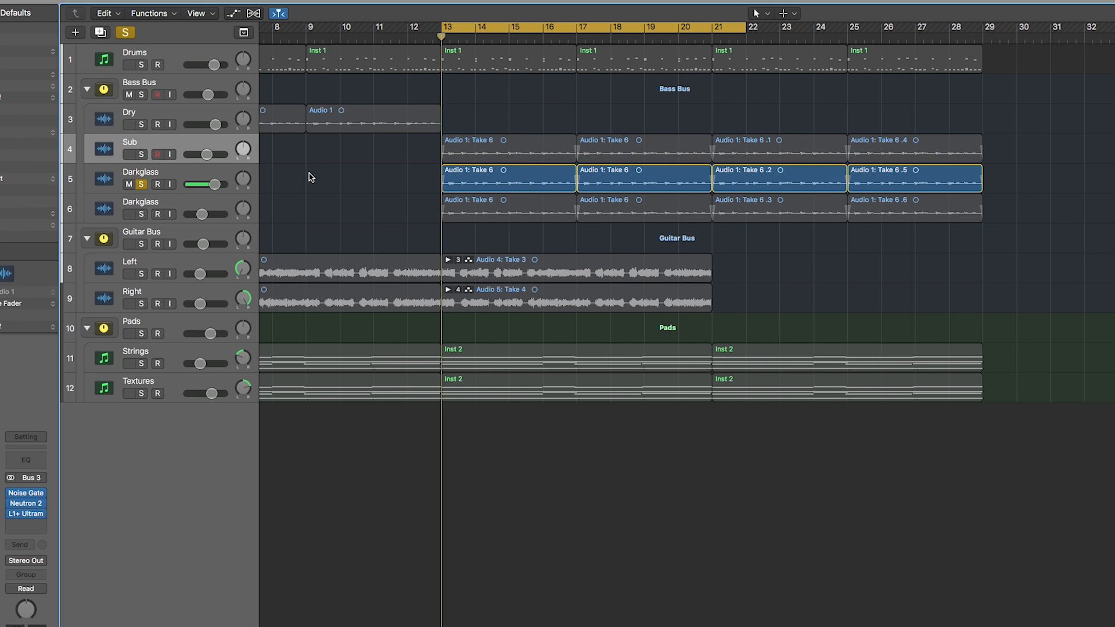
Open the first Darkglass track's Darkglass Ultra plug-in and reposition its window to examine the pedal settings
{"action": "left_click", "coordinate": [204, 175]}
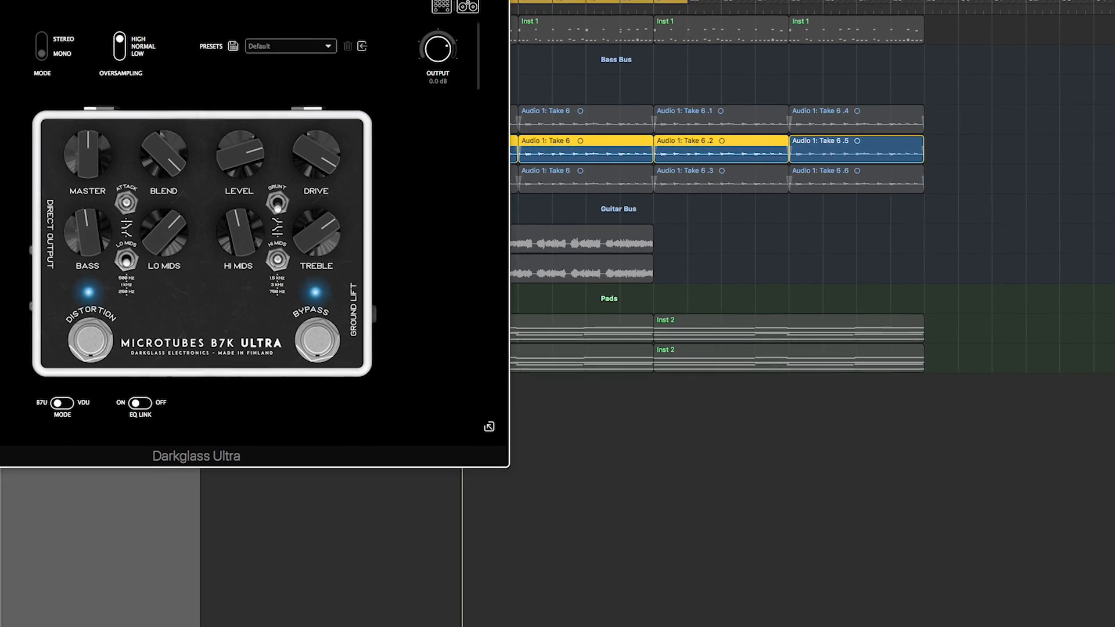
{"action": "left_click_drag", "start_coordinate": [316, 1], "coordinate": [750, 79]}
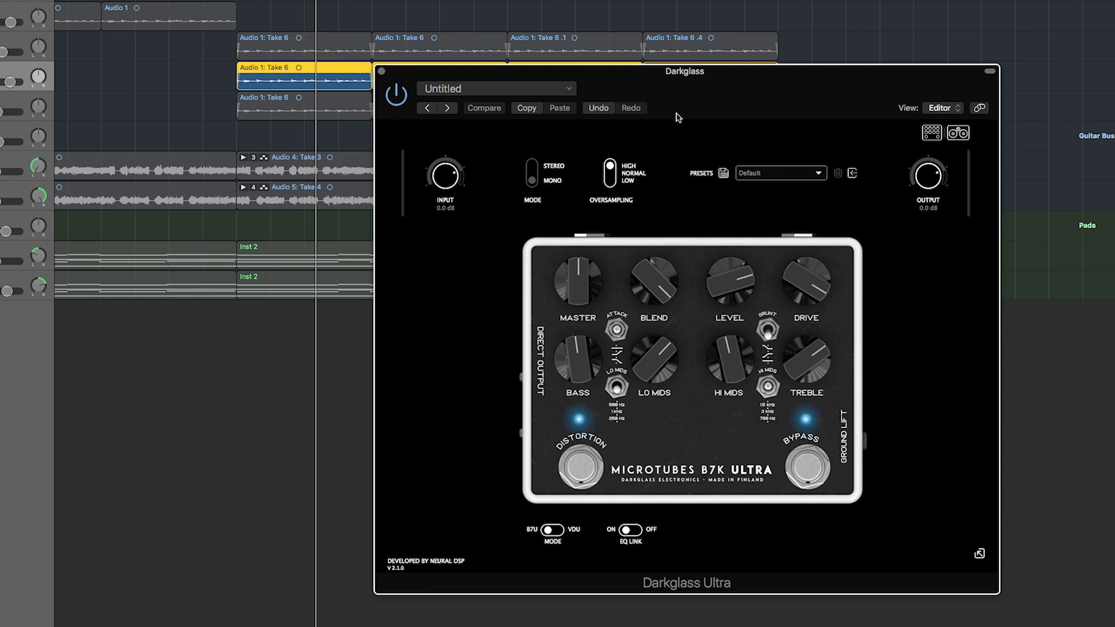
{"action": "left_click_drag", "start_coordinate": [693, 108], "coordinate": [788, 113]}
Transfer the solo from the first to the second Darkglass track and examine the second track's Darkglass Ultra pedal settings
{"action": "left_click", "coordinate": [201, 121]}
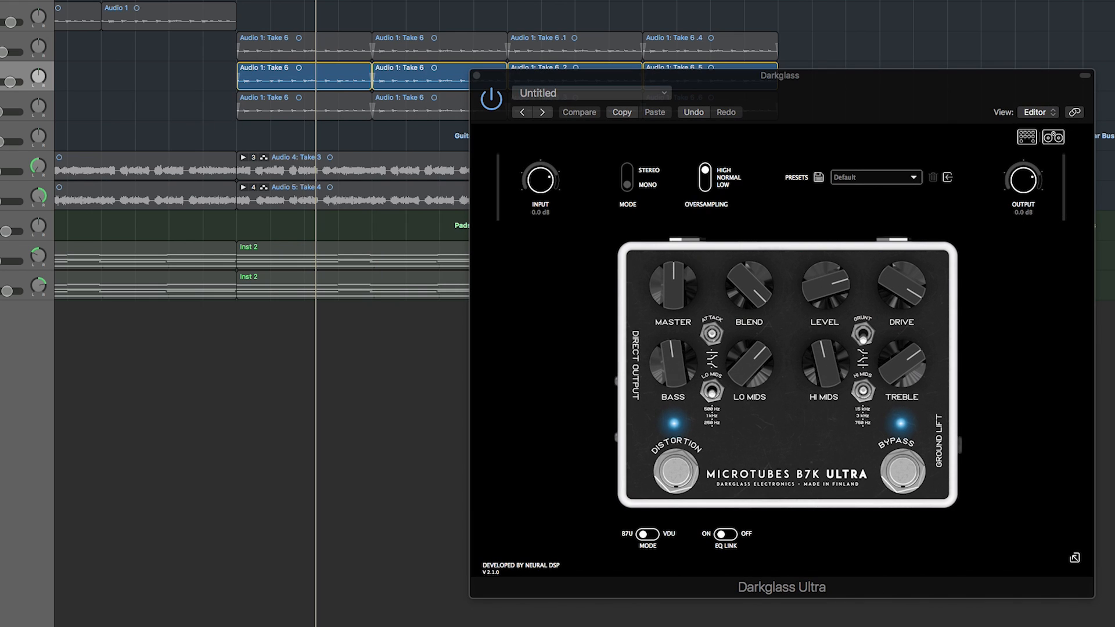
{"action": "left_click", "coordinate": [18, 103], "text": "shift"}
{"action": "left_click", "coordinate": [476, 76]}
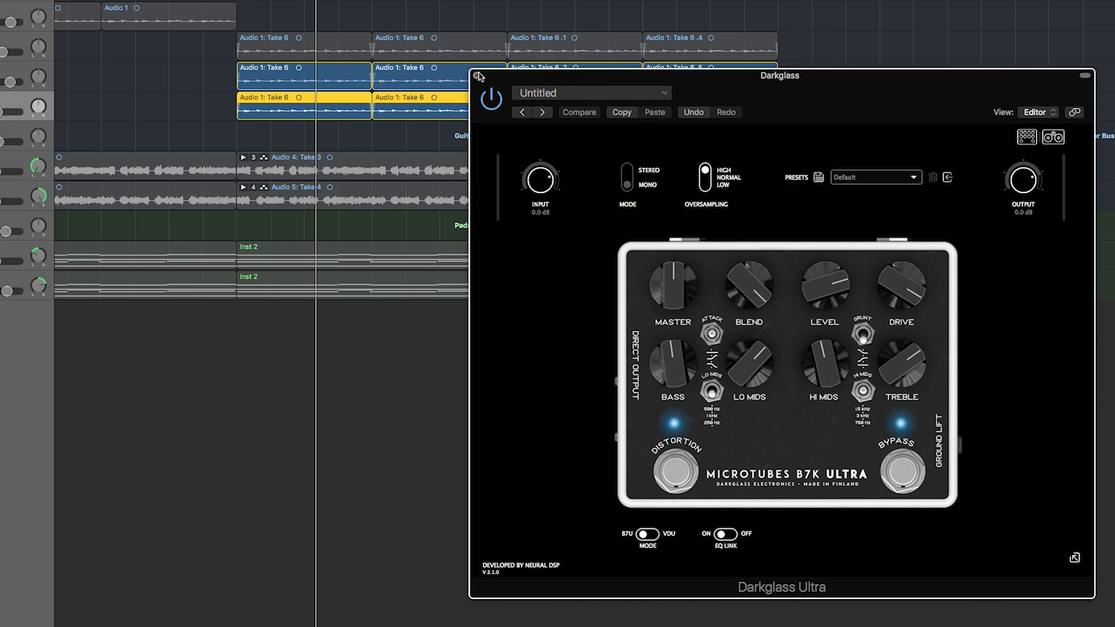
{"action": "left_click", "coordinate": [1, 76]}
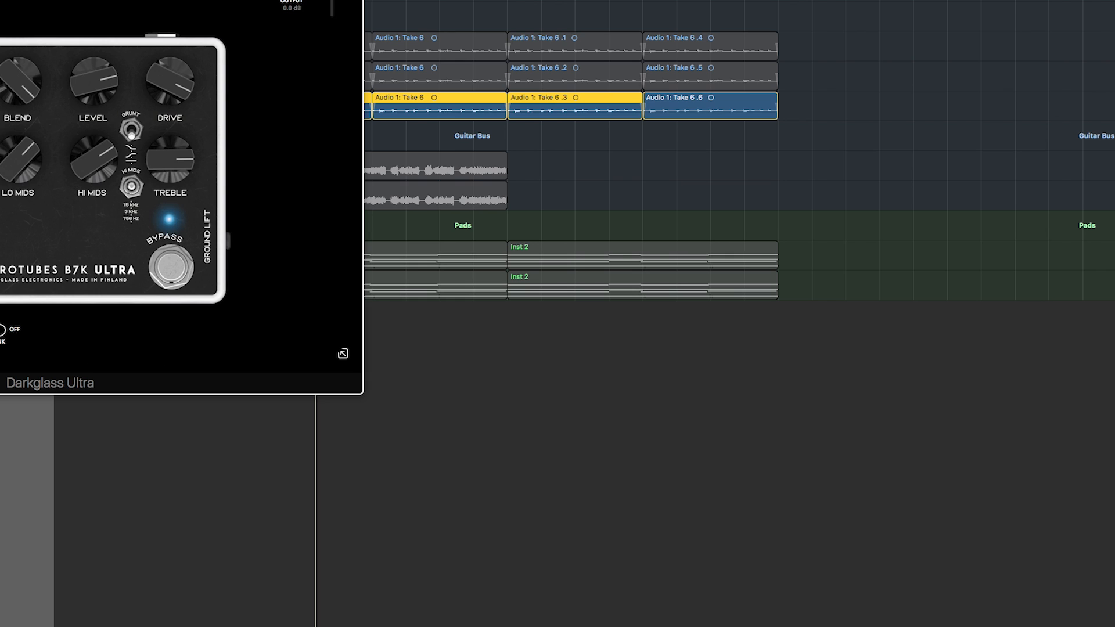
{"action": "left_click_drag", "start_coordinate": [111, 0], "coordinate": [544, 42]}
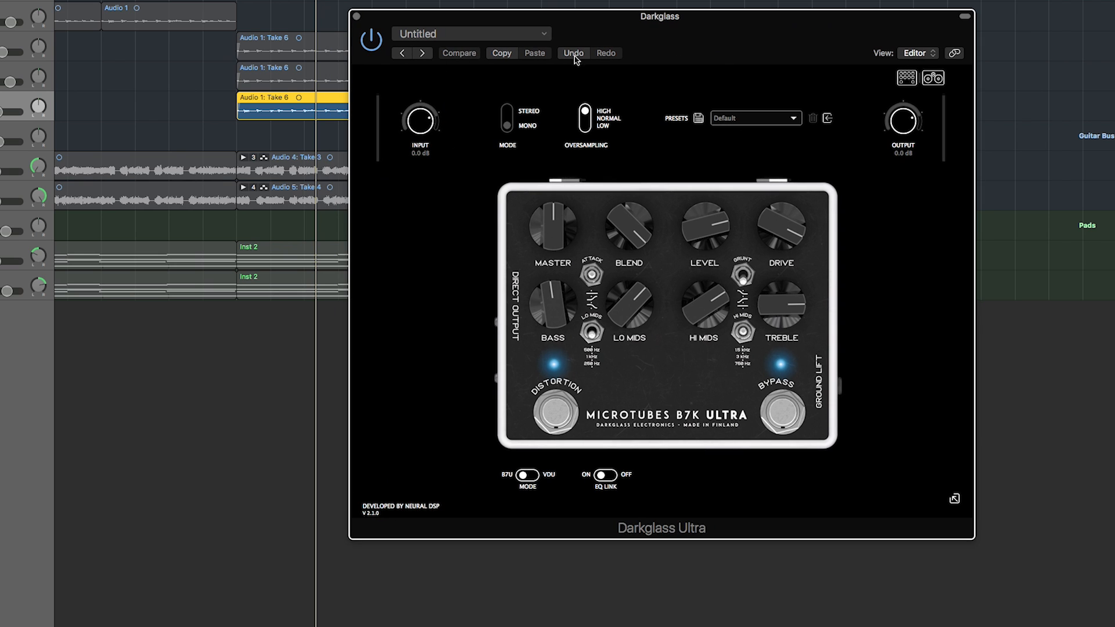
{"action": "left_click", "coordinate": [177, 5]}
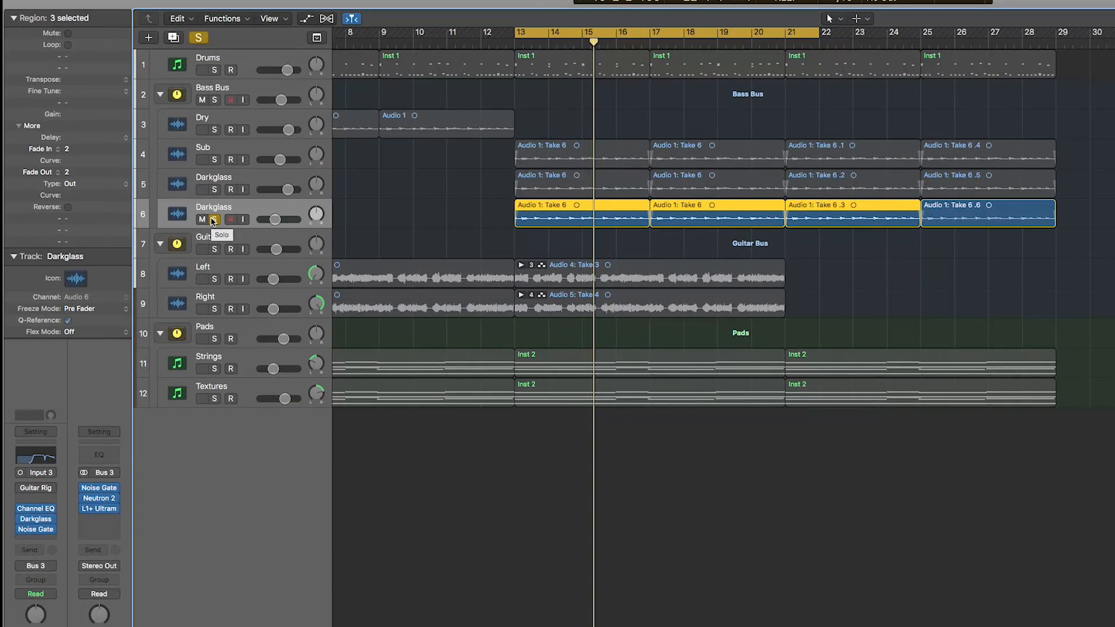
Unsolo the second Darkglass track and solo the Sub and first Darkglass tracks together
{"action": "left_click", "coordinate": [174, 203]}
{"action": "left_click", "coordinate": [235, 151]}
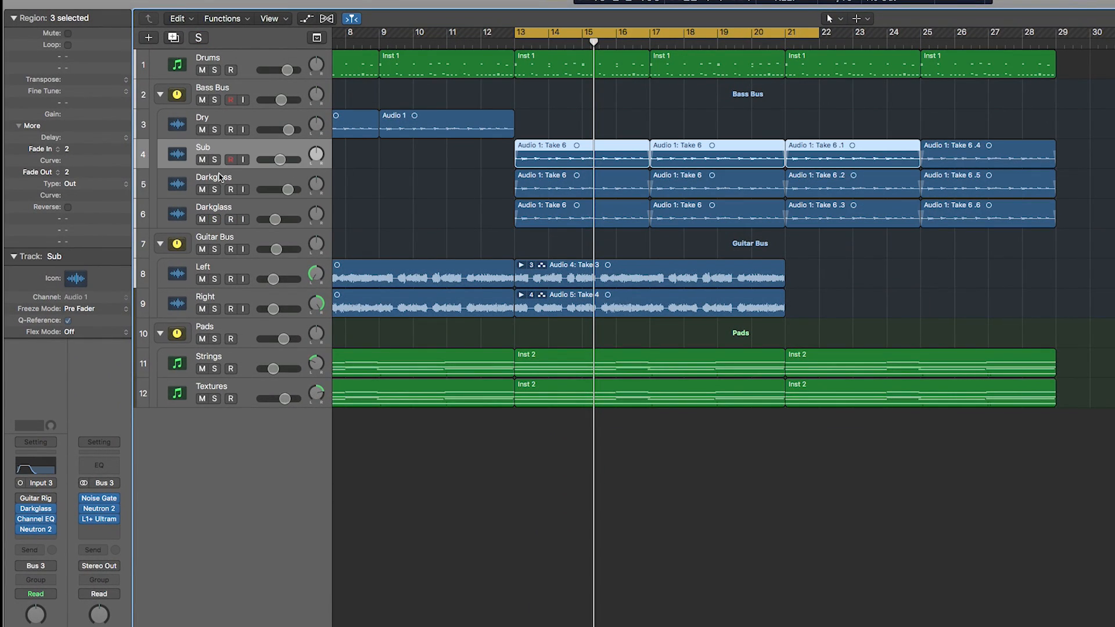
{"action": "left_click", "coordinate": [219, 178]}
{"action": "left_click_drag", "start_coordinate": [214, 160], "coordinate": [215, 184]}
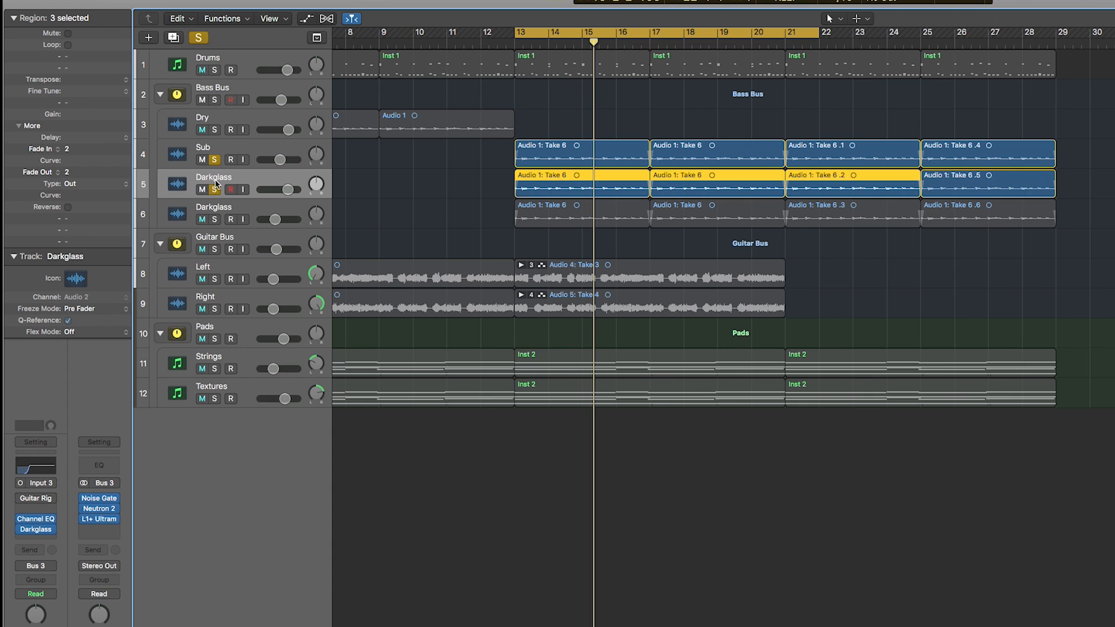
Audition the Sub and first Darkglass tracks against each other, and add the second Darkglass track to the solo to hear all three
{"action": "left_click", "coordinate": [215, 160]}
{"action": "left_click", "coordinate": [214, 189]}
{"action": "left_click", "coordinate": [215, 161]}
{"action": "key", "text": "space"}
{"action": "left_click", "coordinate": [214, 190]}
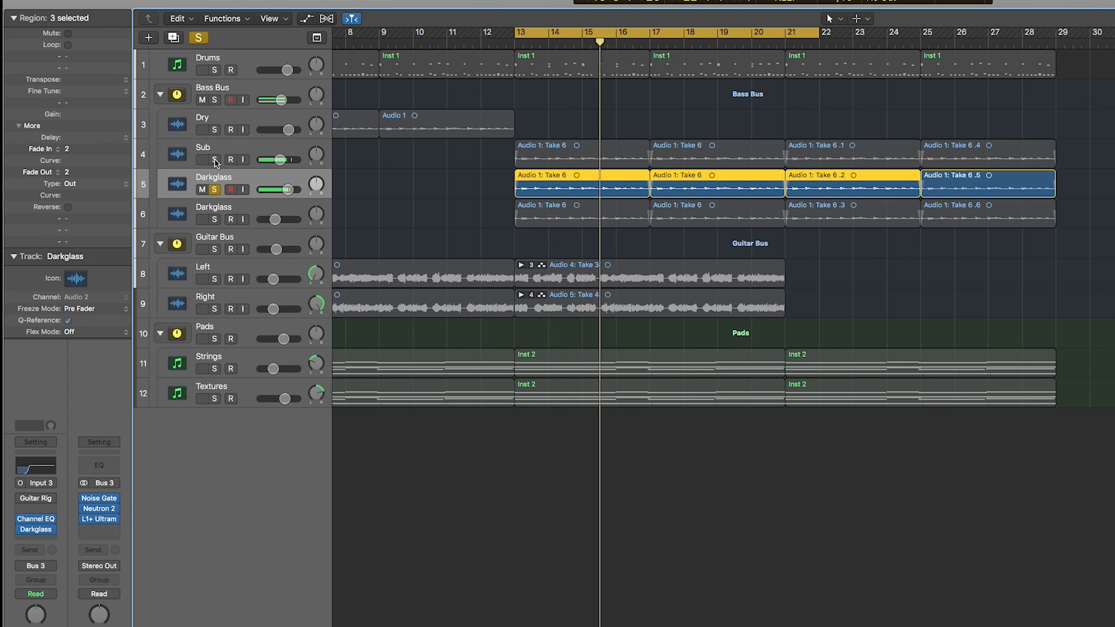
{"action": "left_click", "coordinate": [214, 220]}
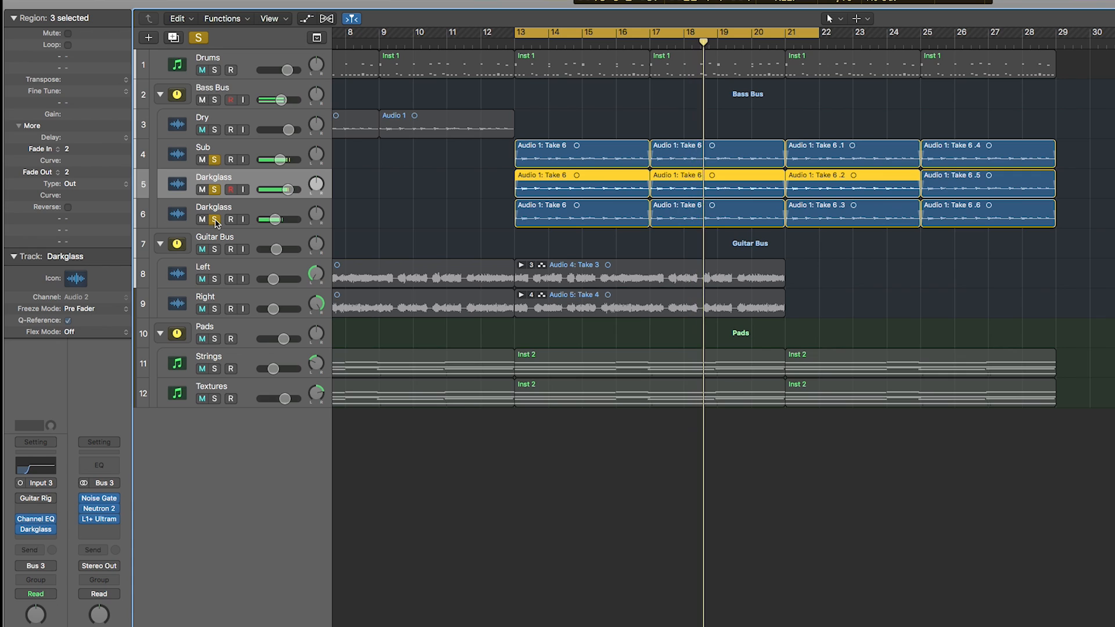
{"action": "left_click", "coordinate": [431, 209]}
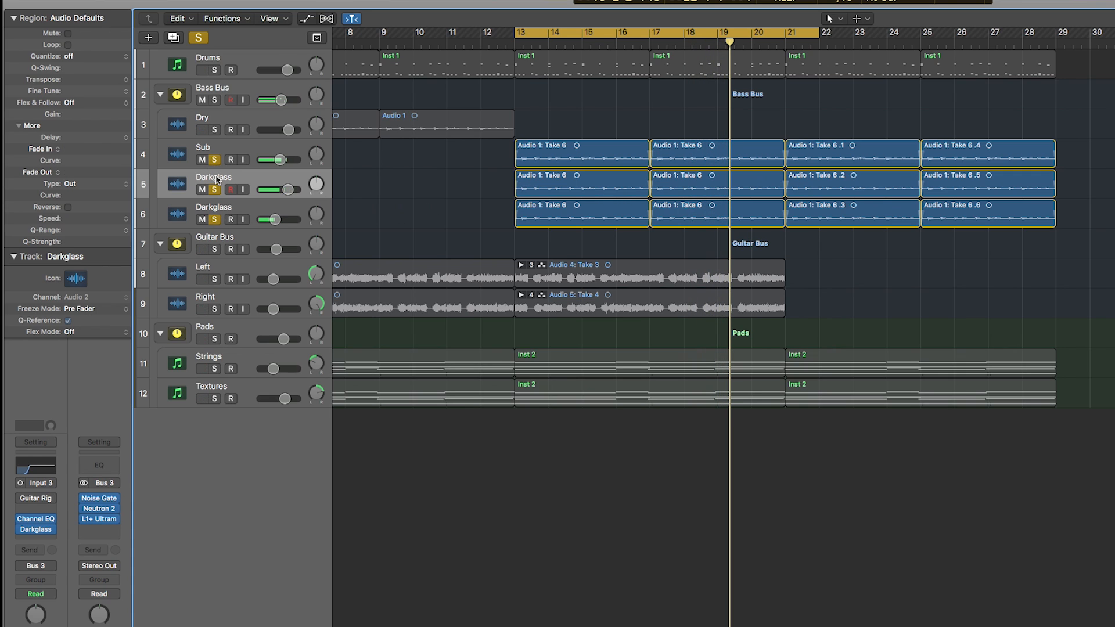
Open the first Darkglass track's Darkglass Ultra plug-in, reposition its window, and play the soloed track
{"action": "left_click", "coordinate": [217, 177]}
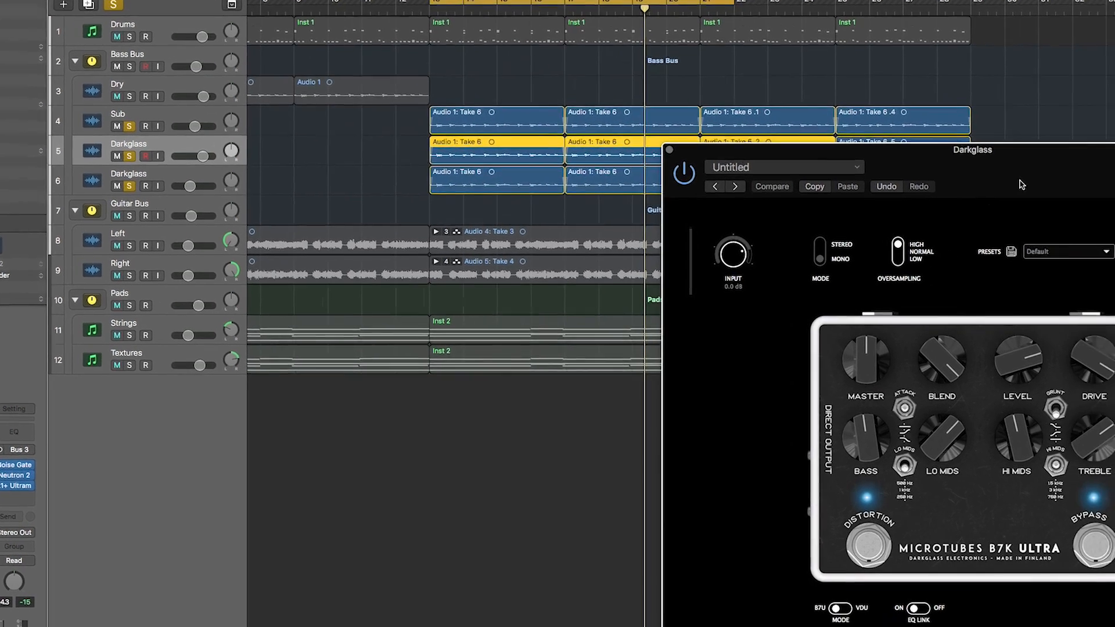
{"action": "left_click_drag", "start_coordinate": [1106, 213], "coordinate": [914, 195]}
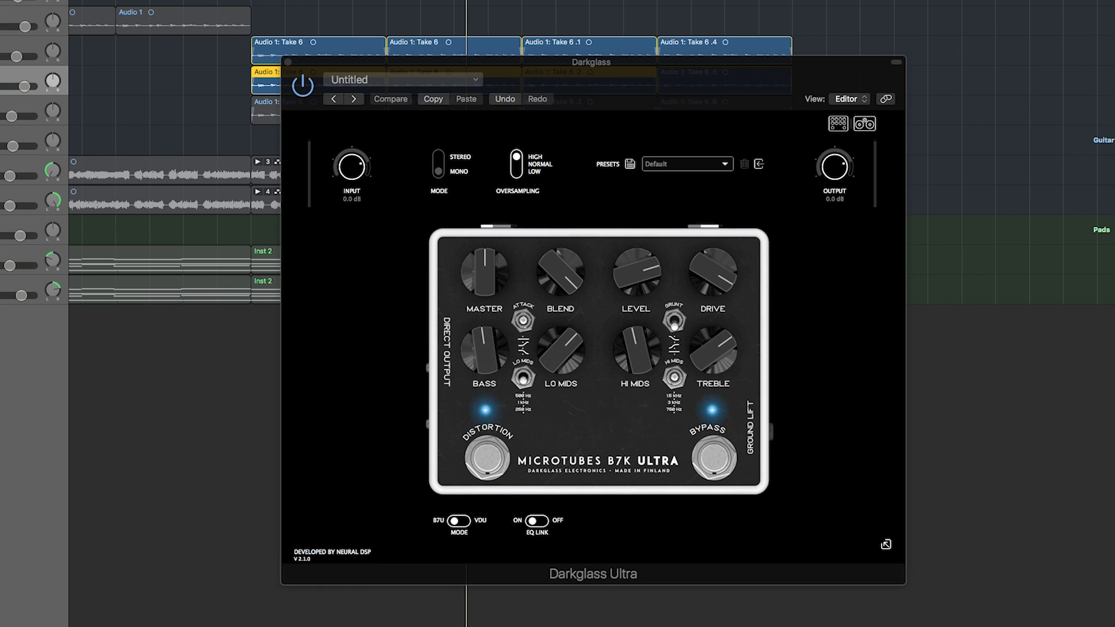
{"action": "key", "text": "space"}
Sweep the pedal's Blend, Level and Drive knobs to hear their effect, leaving Blend and Drive high and Level slightly raised
{"action": "left_click_drag", "start_coordinate": [556, 268], "coordinate": [631, 465]}
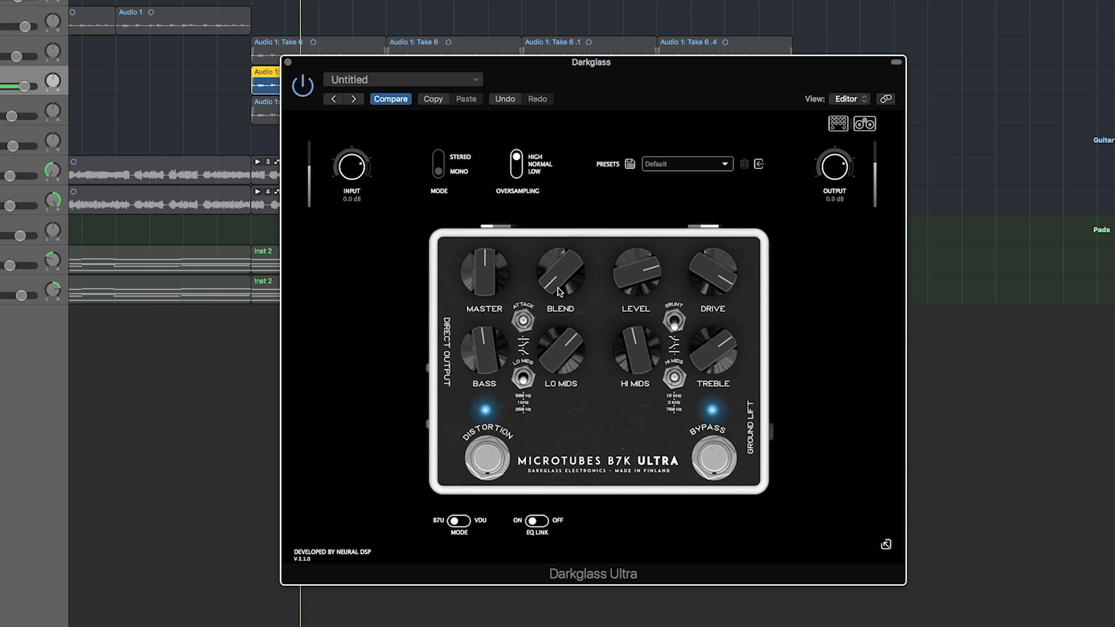
{"action": "left_click_drag", "start_coordinate": [557, 269], "coordinate": [569, 90]}
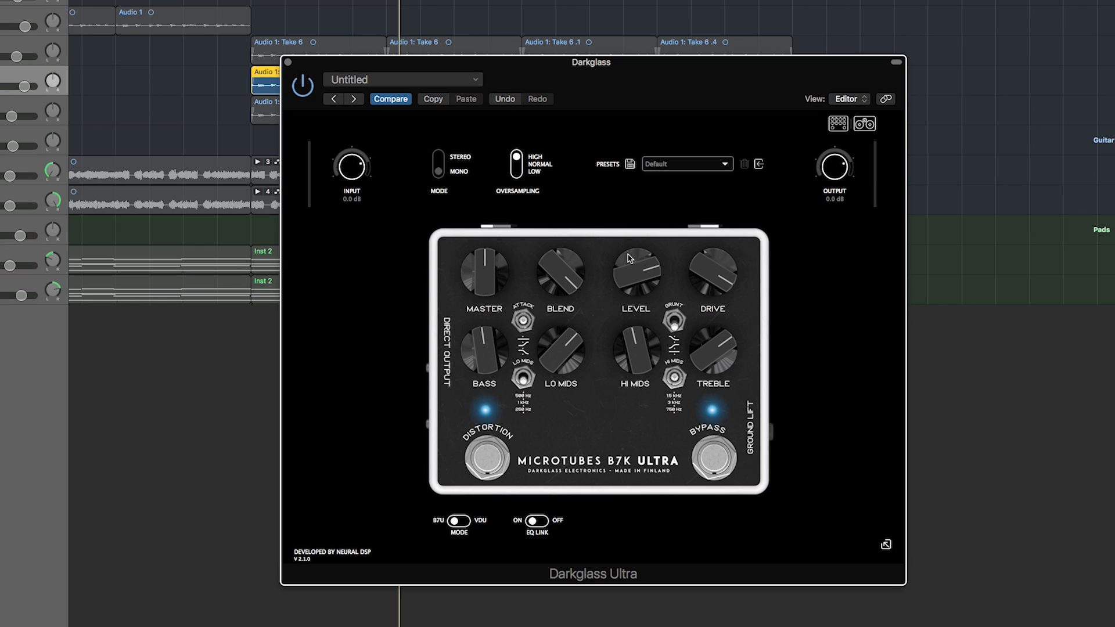
{"action": "key", "text": "space"}
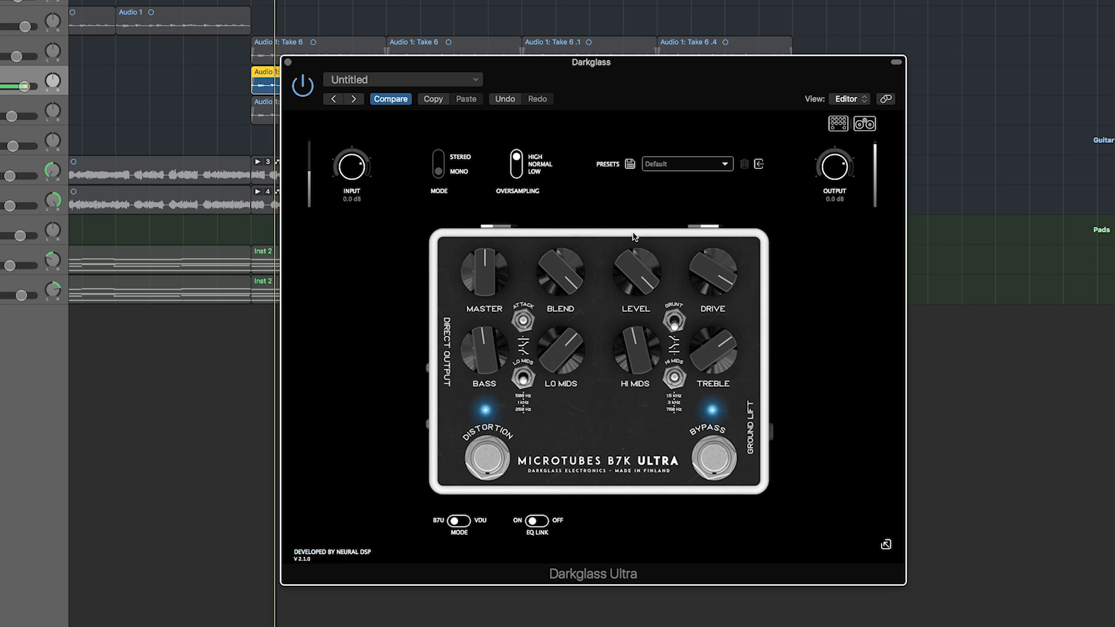
{"action": "left_click_drag", "start_coordinate": [639, 298], "coordinate": [643, 259]}
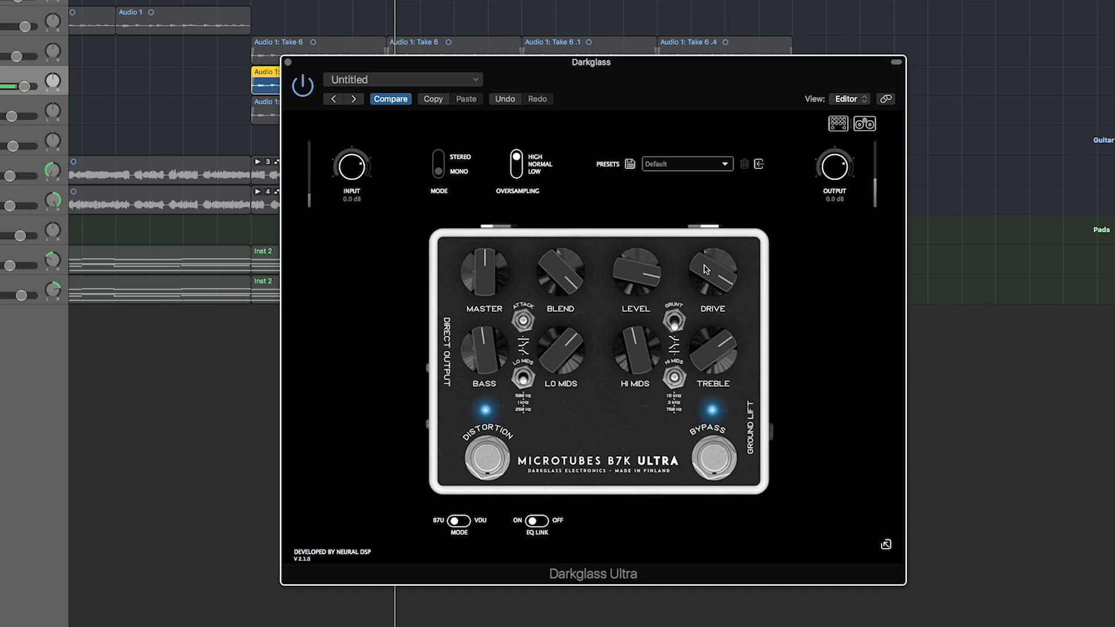
{"action": "mouse_move", "coordinate": [708, 268]}
{"action": "left_mouse_down"}
{"action": "mouse_move", "coordinate": [734, 395]}
{"action": "mouse_move", "coordinate": [714, 278]}
{"action": "left_mouse_up"}
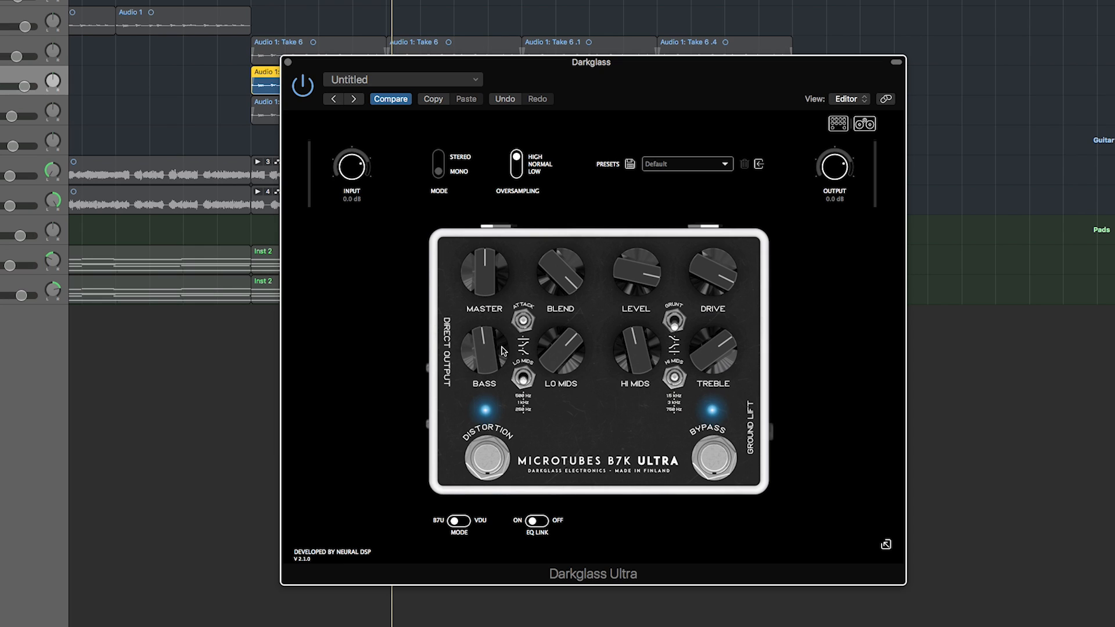
Sweep the pedal's Bass, Lo Mids, Hi Mids and Treble knobs during playback to hear how each EQ band shapes the tone
{"action": "mouse_move", "coordinate": [488, 350]}
{"action": "left_mouse_down"}
{"action": "mouse_move", "coordinate": [487, 412]}
{"action": "mouse_move", "coordinate": [487, 357]}
{"action": "left_mouse_up"}
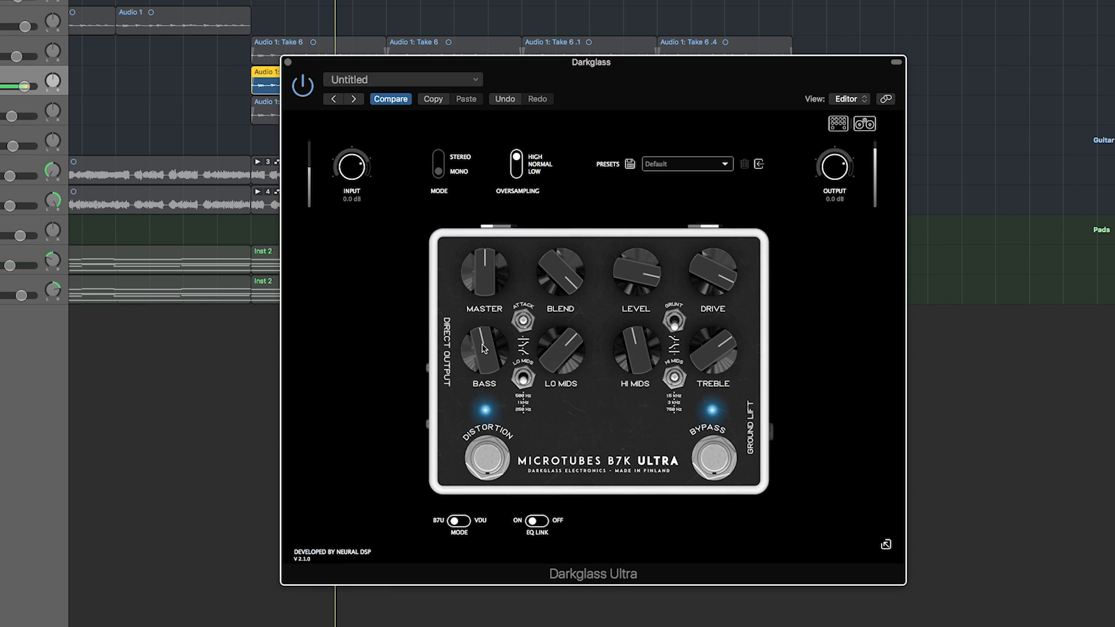
{"action": "mouse_move", "coordinate": [556, 354]}
{"action": "left_mouse_down"}
{"action": "mouse_move", "coordinate": [560, 375]}
{"action": "mouse_move", "coordinate": [559, 349]}
{"action": "left_mouse_up"}
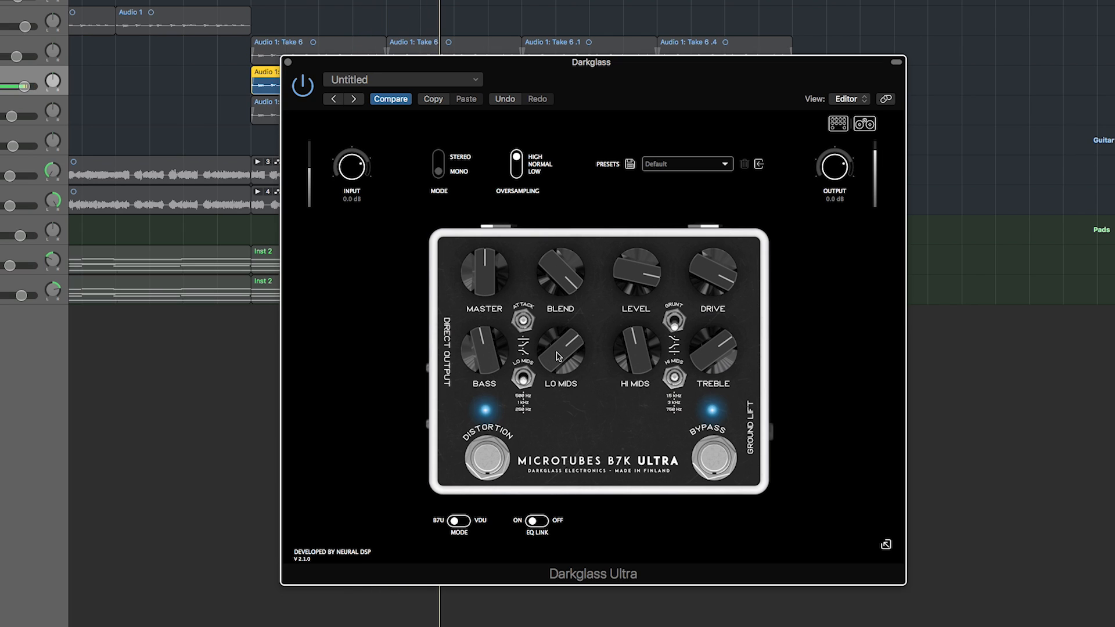
{"action": "mouse_move", "coordinate": [635, 343]}
{"action": "left_mouse_down"}
{"action": "mouse_move", "coordinate": [632, 353]}
{"action": "mouse_move", "coordinate": [629, 339]}
{"action": "left_mouse_up"}
{"action": "left_click_drag", "start_coordinate": [713, 348], "coordinate": [703, 422]}
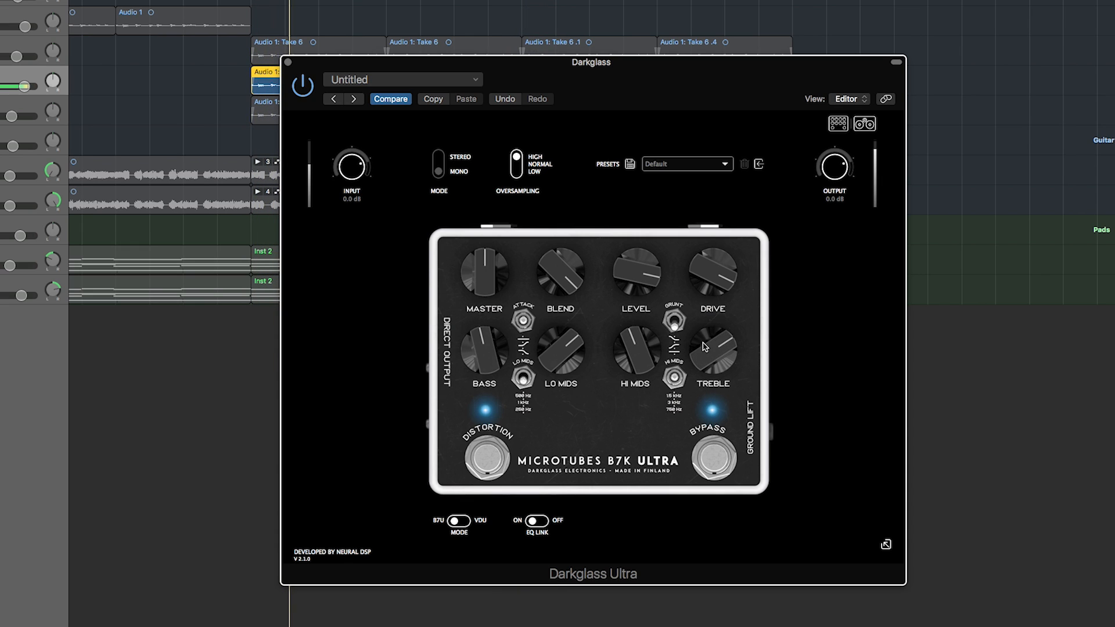
{"action": "left_click_drag", "start_coordinate": [707, 322], "coordinate": [702, 363]}
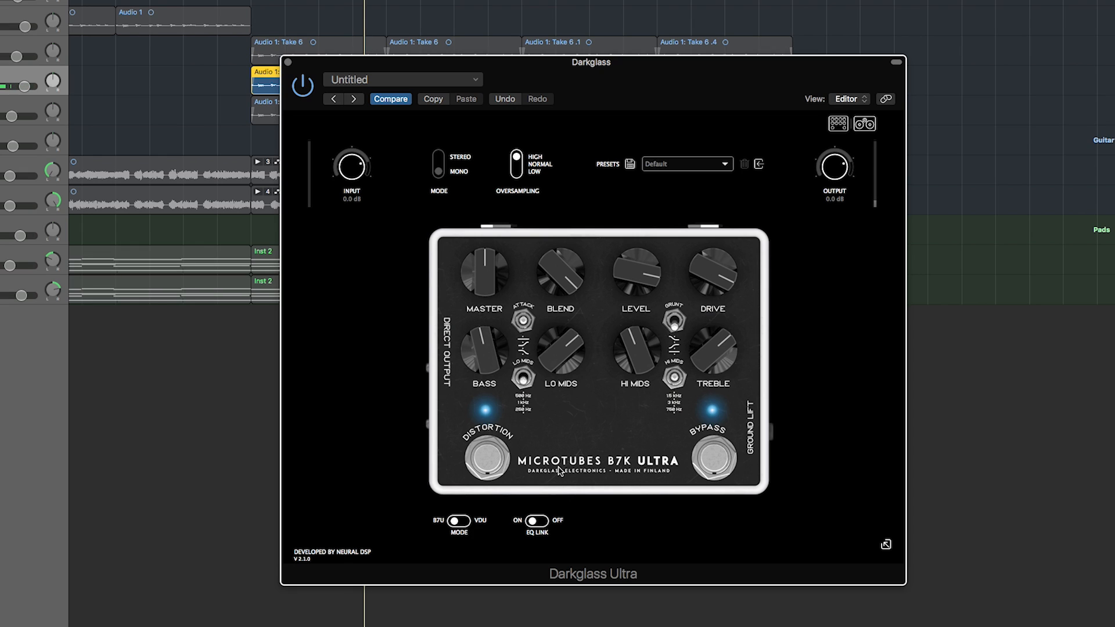
Switch the pedal's Distortion and Bypass footswitches off and back on to compare the sound
{"action": "left_click", "coordinate": [486, 455]}
{"action": "left_click", "coordinate": [486, 455]}
{"action": "left_click", "coordinate": [718, 460]}
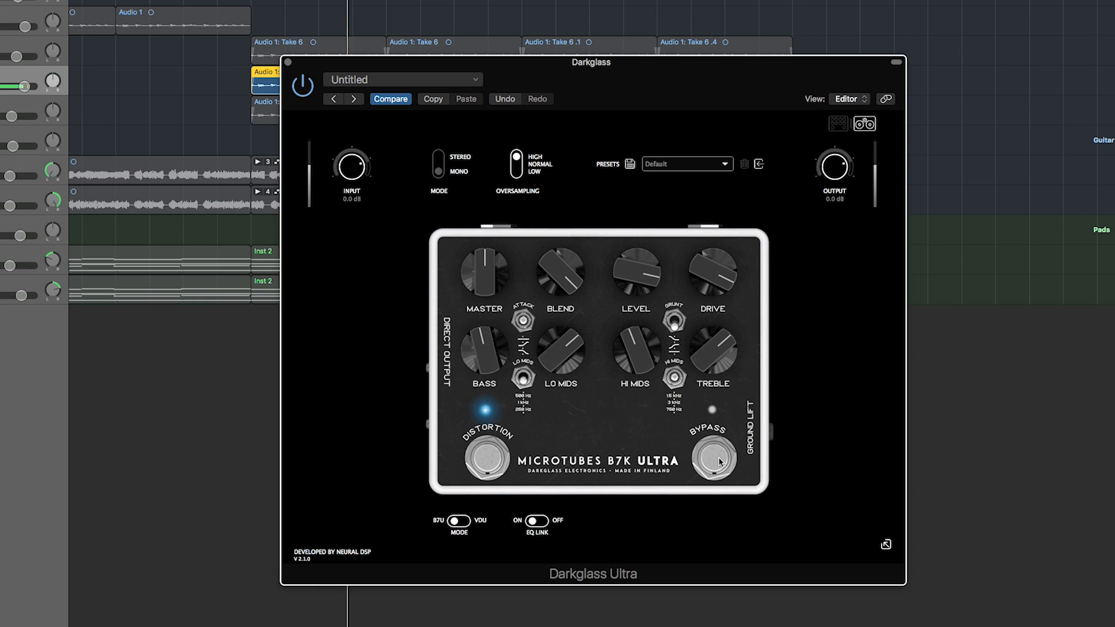
{"action": "left_click", "coordinate": [719, 461]}
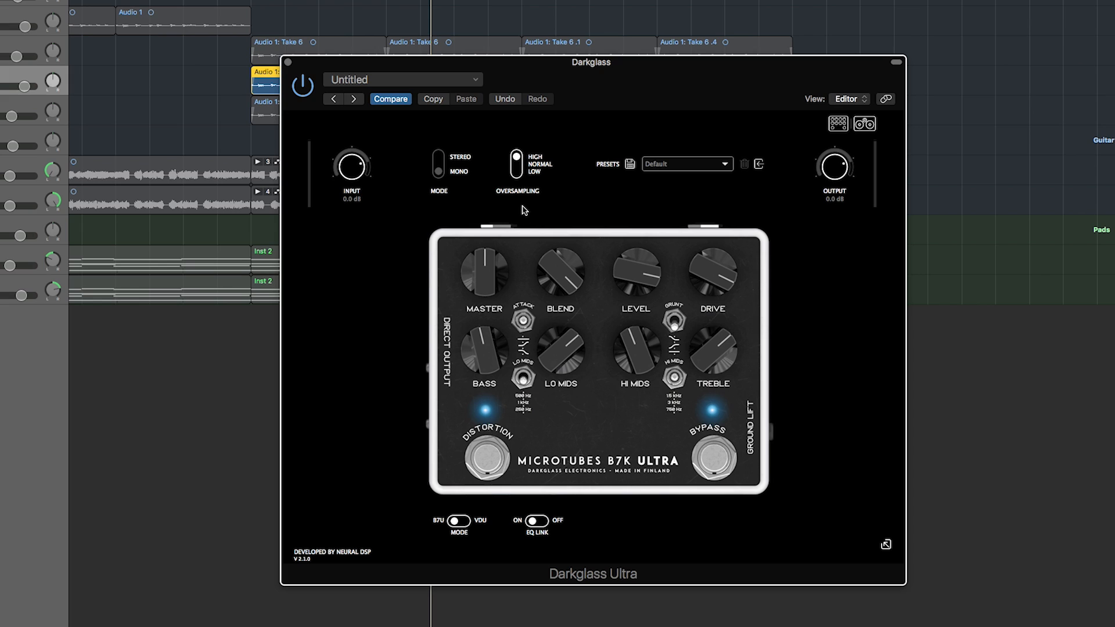
Switch the pedal mode to VDU and back to B7U, and demonstrate the EQ Link switch
{"action": "left_click", "coordinate": [461, 520]}
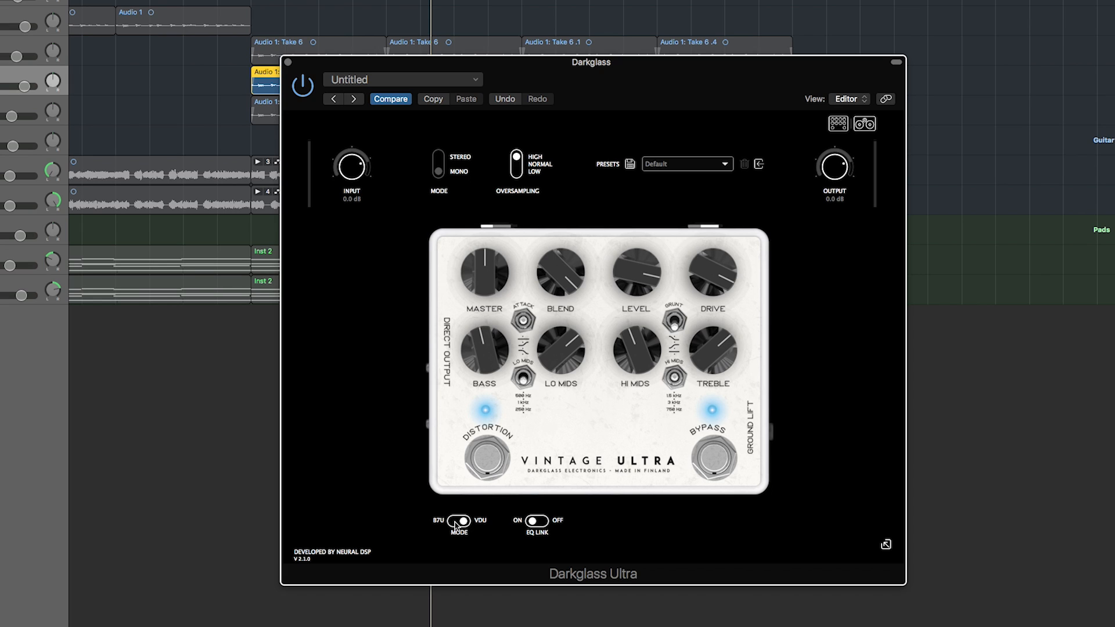
{"action": "left_click", "coordinate": [456, 526]}
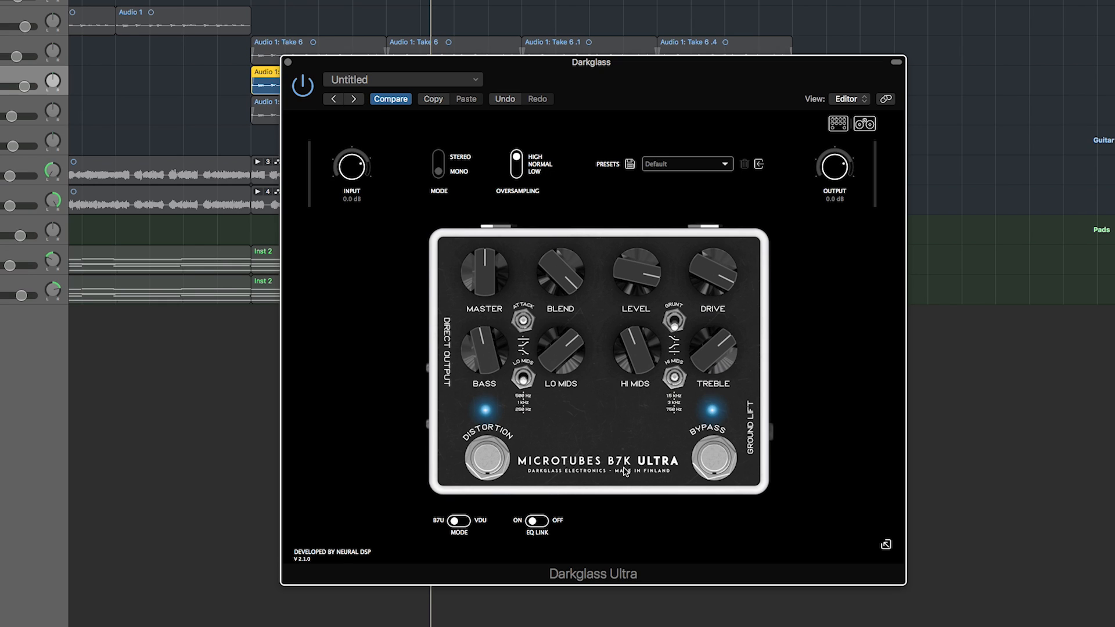
{"action": "left_click", "coordinate": [538, 521]}
Show the plug-in's cabinet section and set the Dynamic 52A microphone's position to 0.43 and distance to 0.29
{"action": "left_click", "coordinate": [864, 124]}
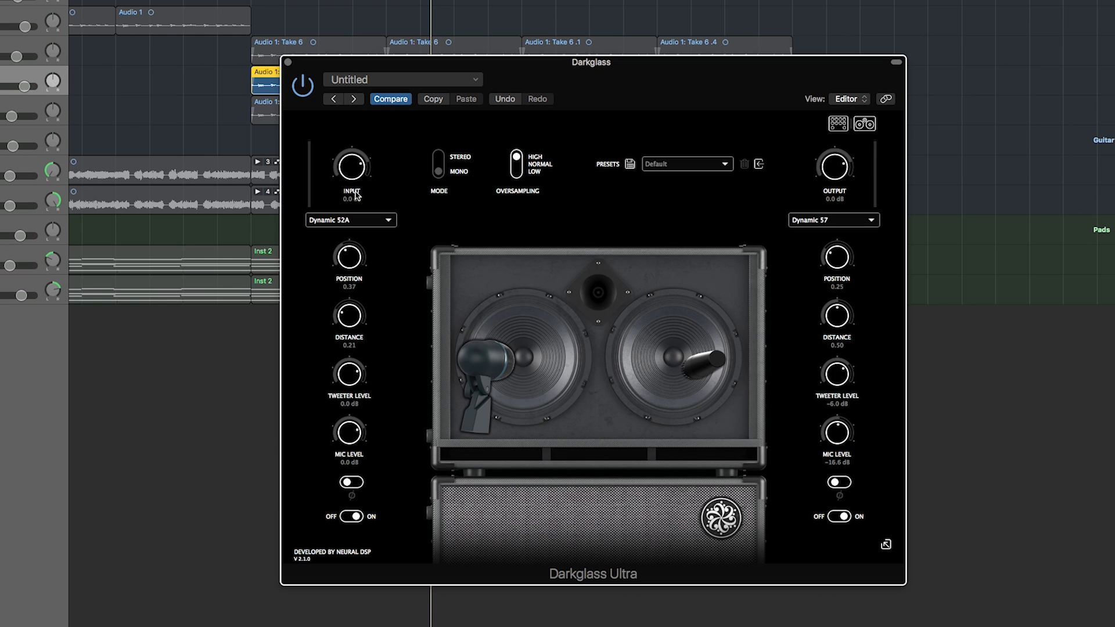
{"action": "left_click_drag", "start_coordinate": [352, 266], "coordinate": [358, 262]}
{"action": "left_click_drag", "start_coordinate": [475, 362], "coordinate": [359, 355]}
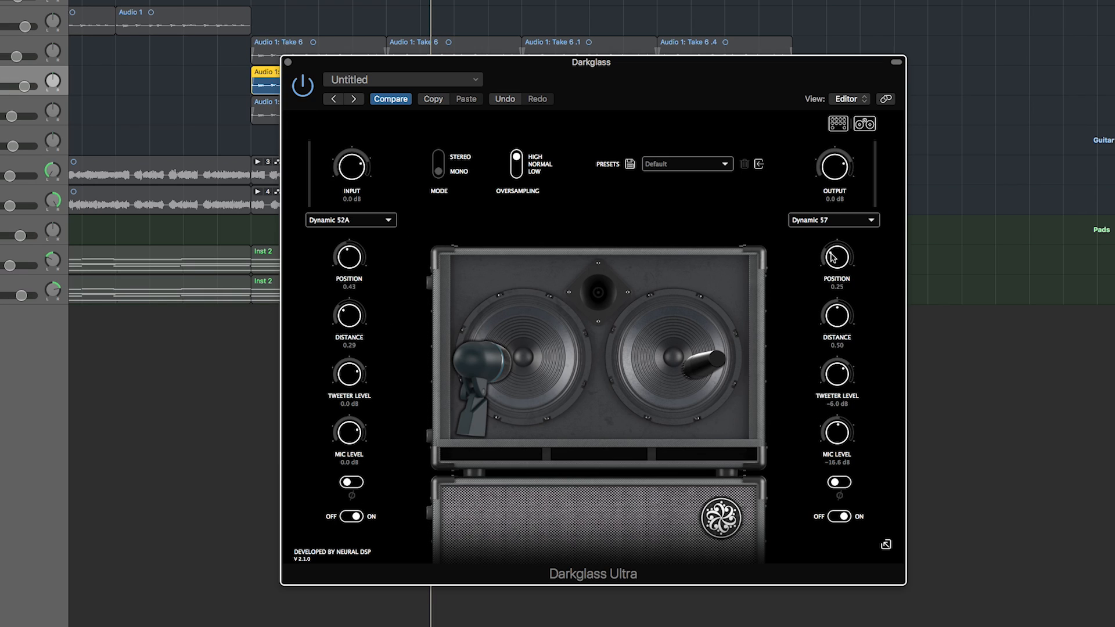
View the microphone options for the Dynamic 57 slot, and return to the track list to unsolo the first Darkglass track
{"action": "left_click", "coordinate": [871, 221]}
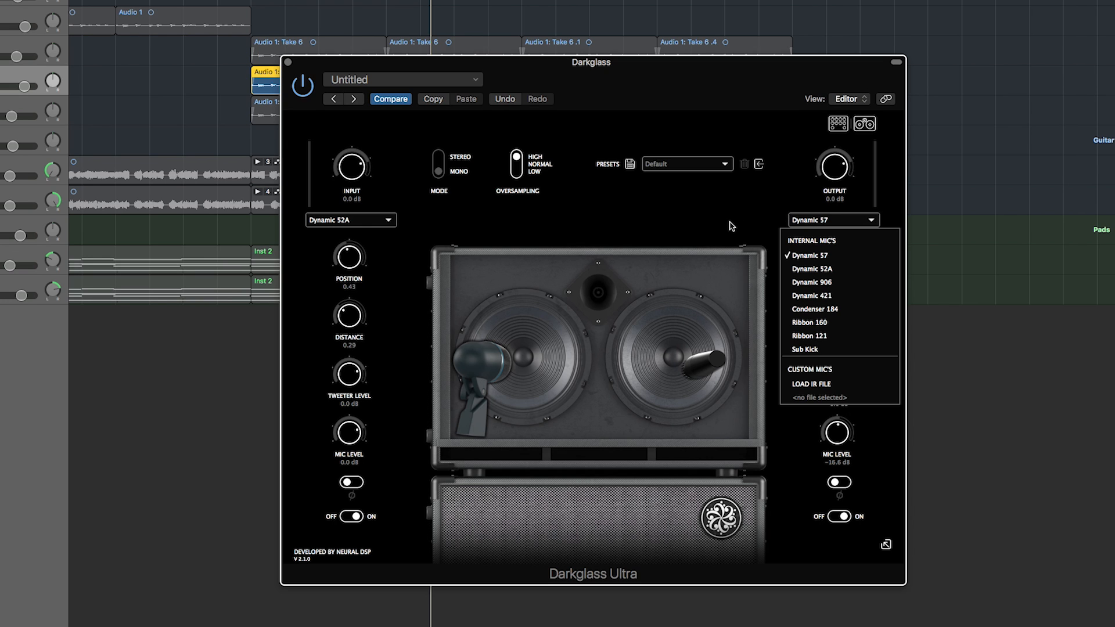
{"action": "left_click", "coordinate": [693, 209]}
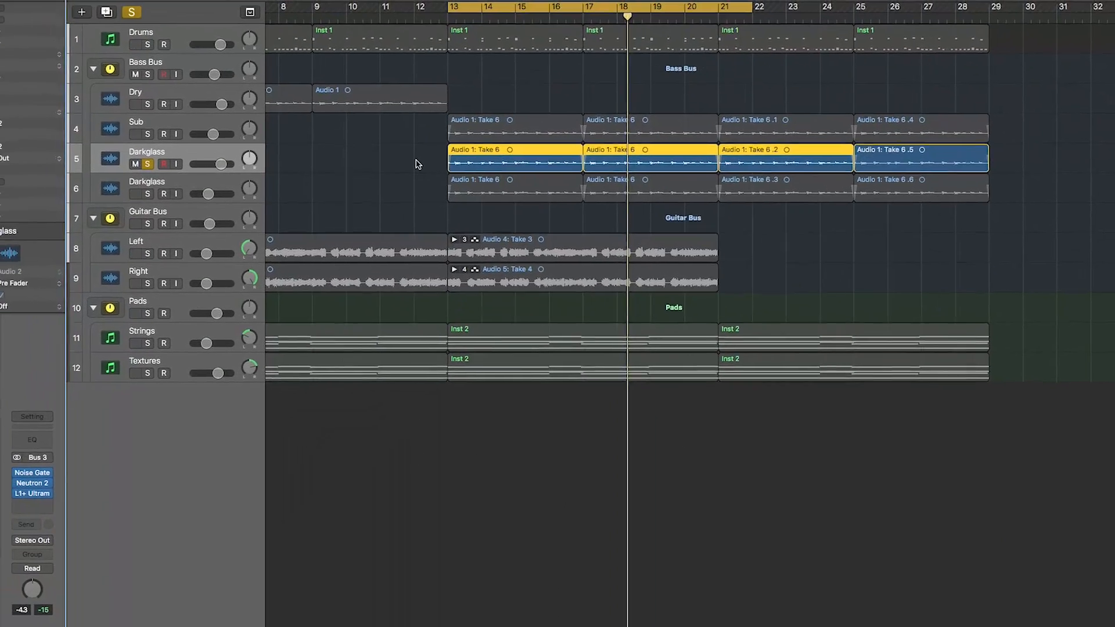
{"action": "left_click", "coordinate": [146, 164]}
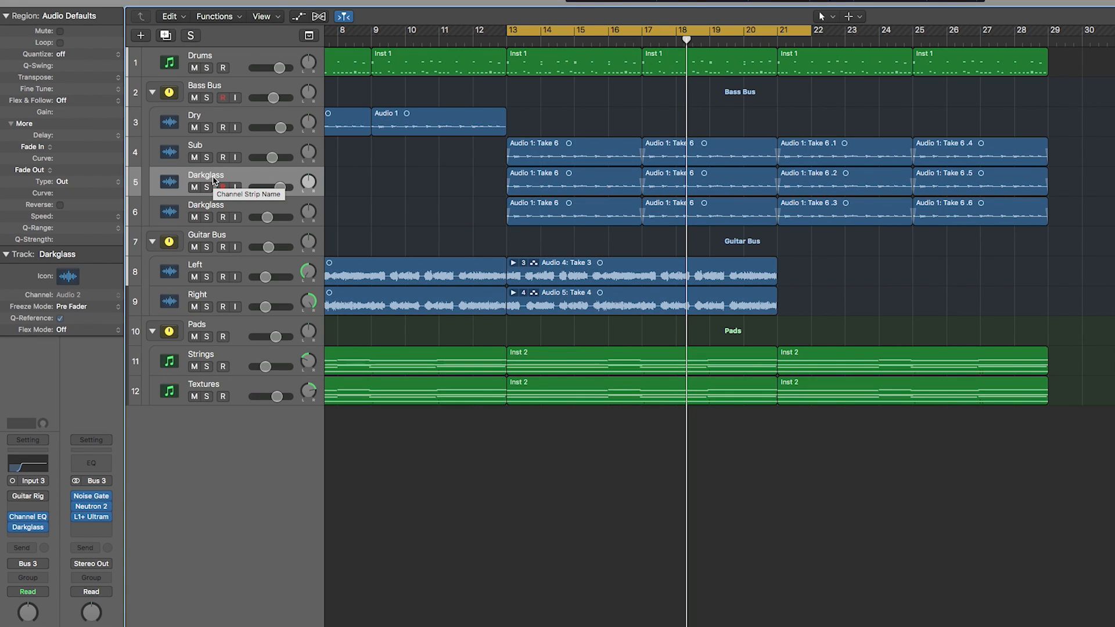
Select the Sub and both Darkglass tracks in turn to compare the plug-in chains and EQ curves on their channel strips
{"action": "left_click", "coordinate": [230, 144]}
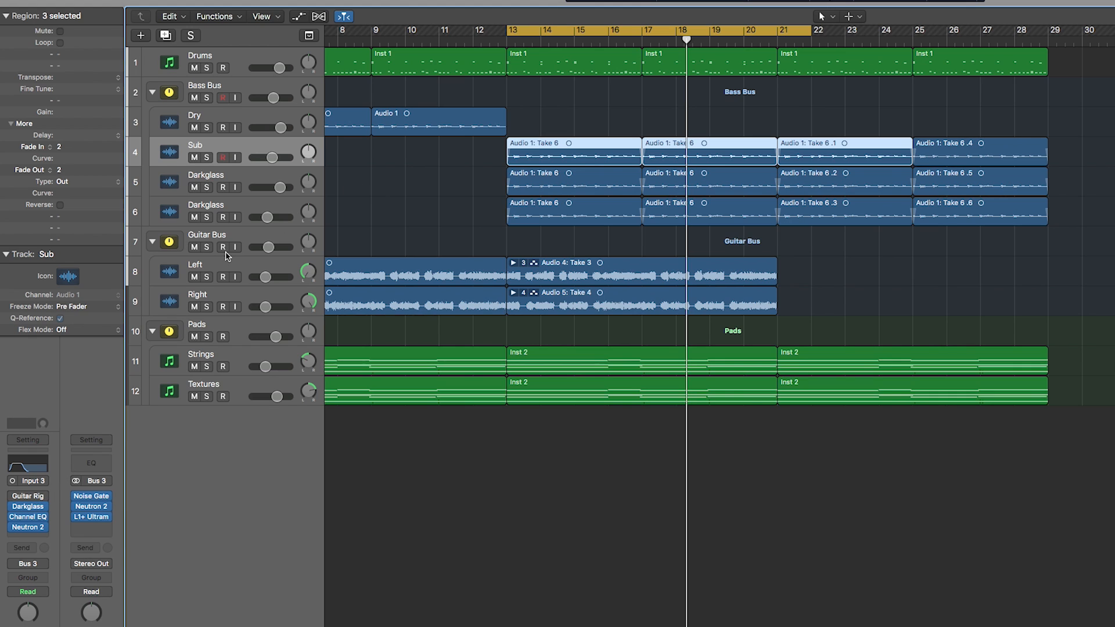
{"action": "left_click", "coordinate": [215, 207]}
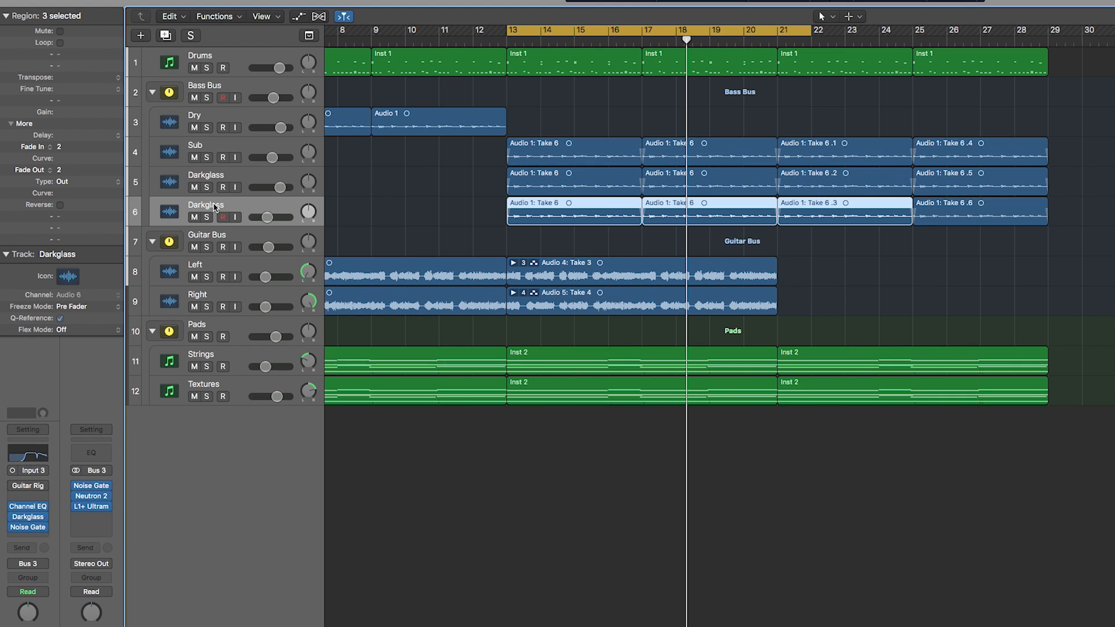
{"action": "left_click", "coordinate": [359, 221]}
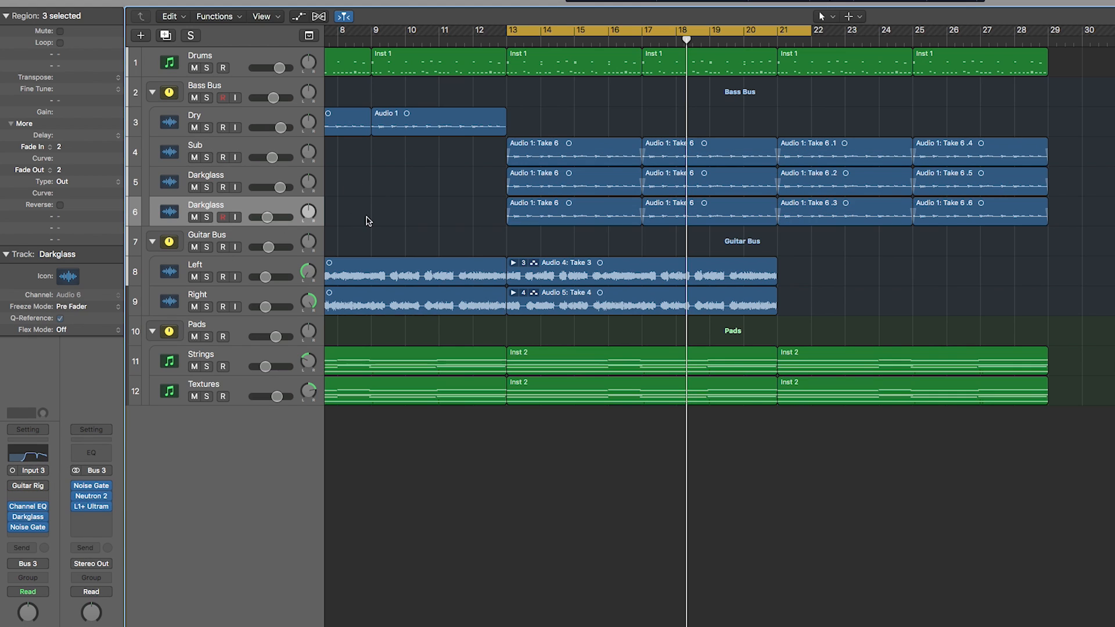
{"action": "left_click", "coordinate": [220, 177]}
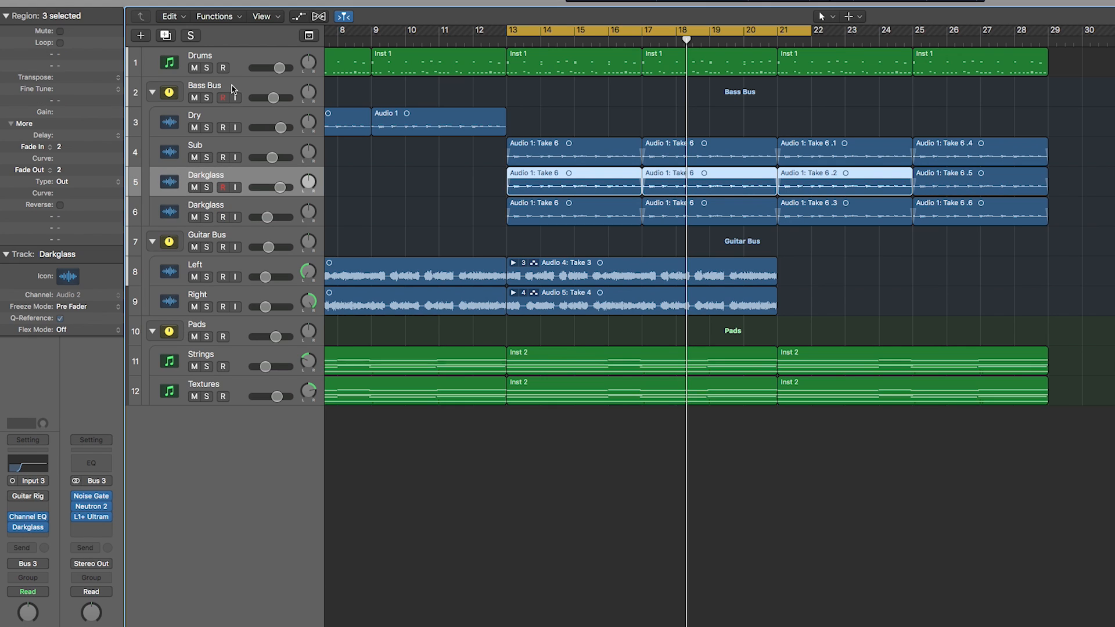
{"action": "left_click", "coordinate": [230, 150]}
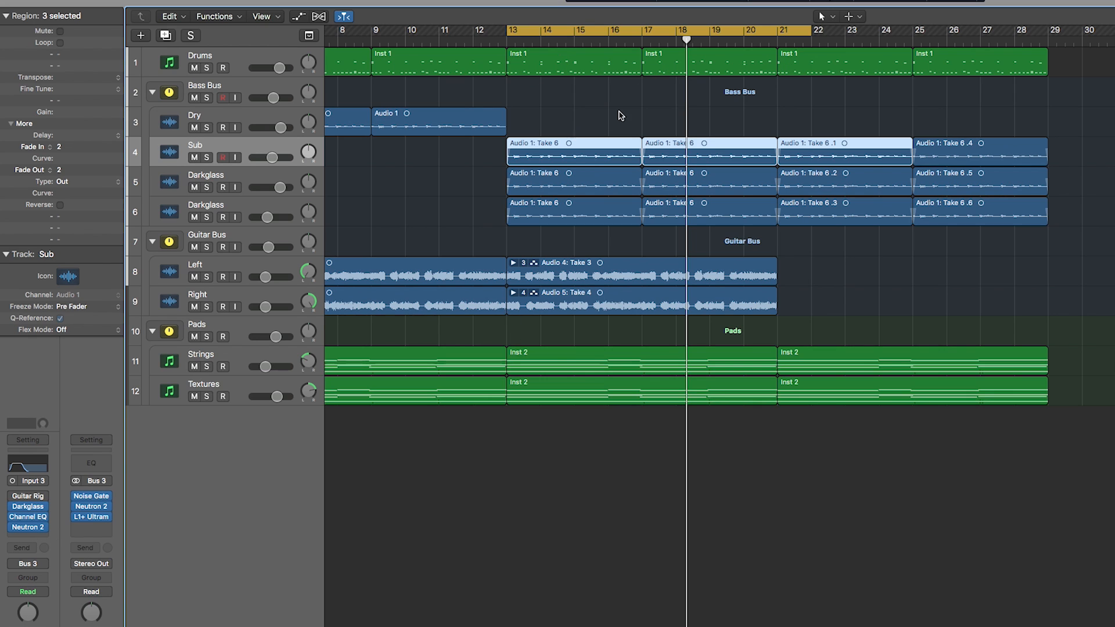
{"action": "left_click", "coordinate": [233, 179]}
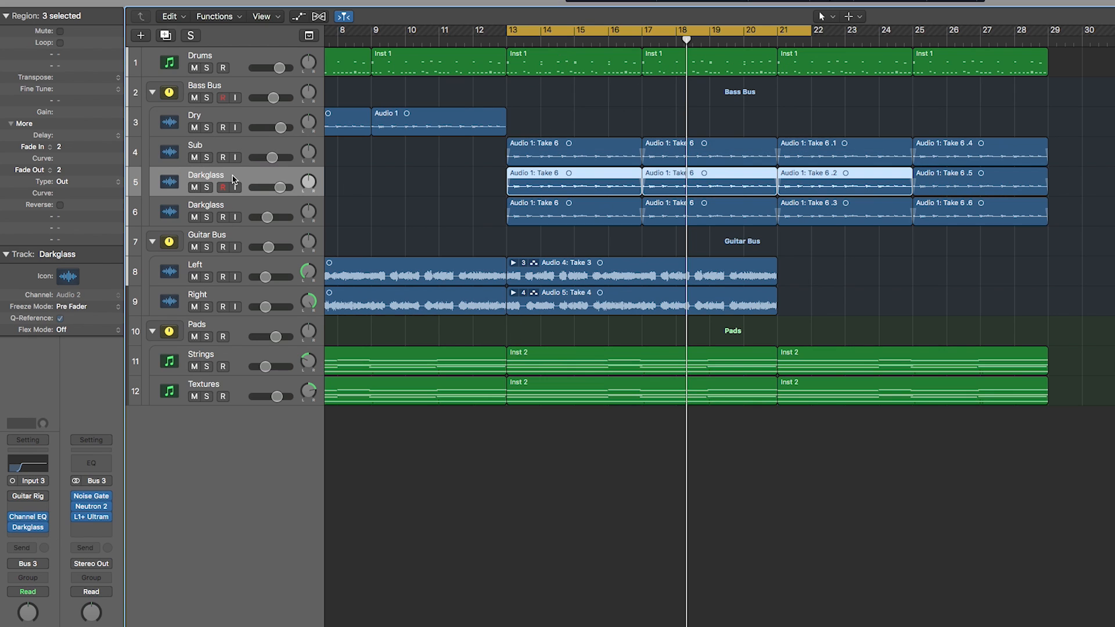
{"action": "left_click", "coordinate": [230, 205]}
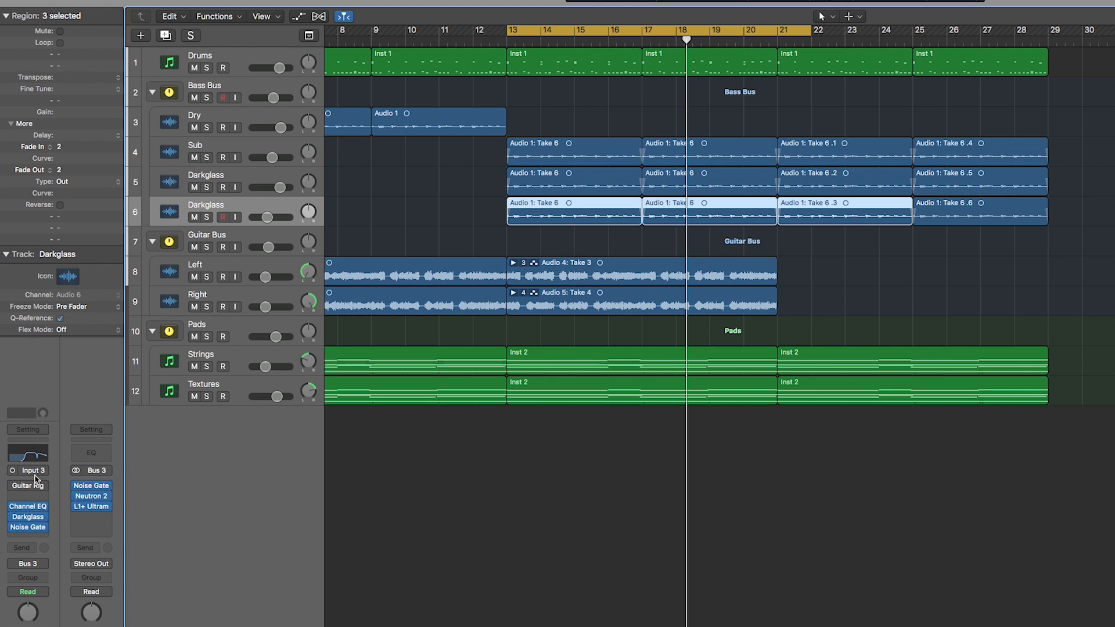
Open the Bass Bus's Neutron 2 plug-in, reposition its window, and play the mix to examine Compressor 1's two-band settings
{"action": "left_click", "coordinate": [242, 87]}
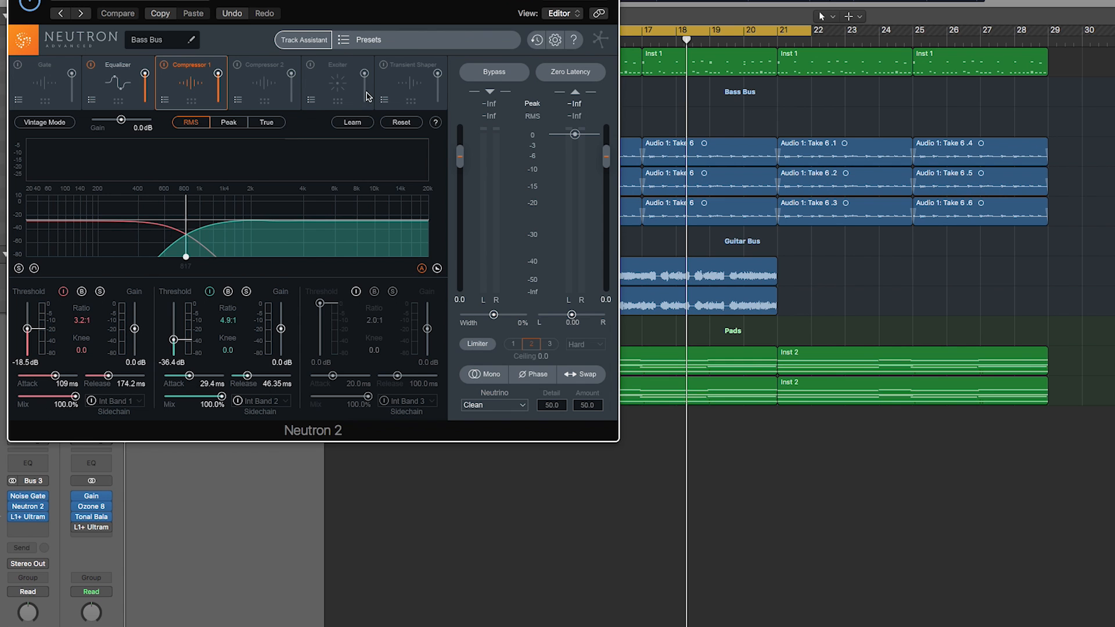
{"action": "left_click_drag", "start_coordinate": [366, 1], "coordinate": [897, 172]}
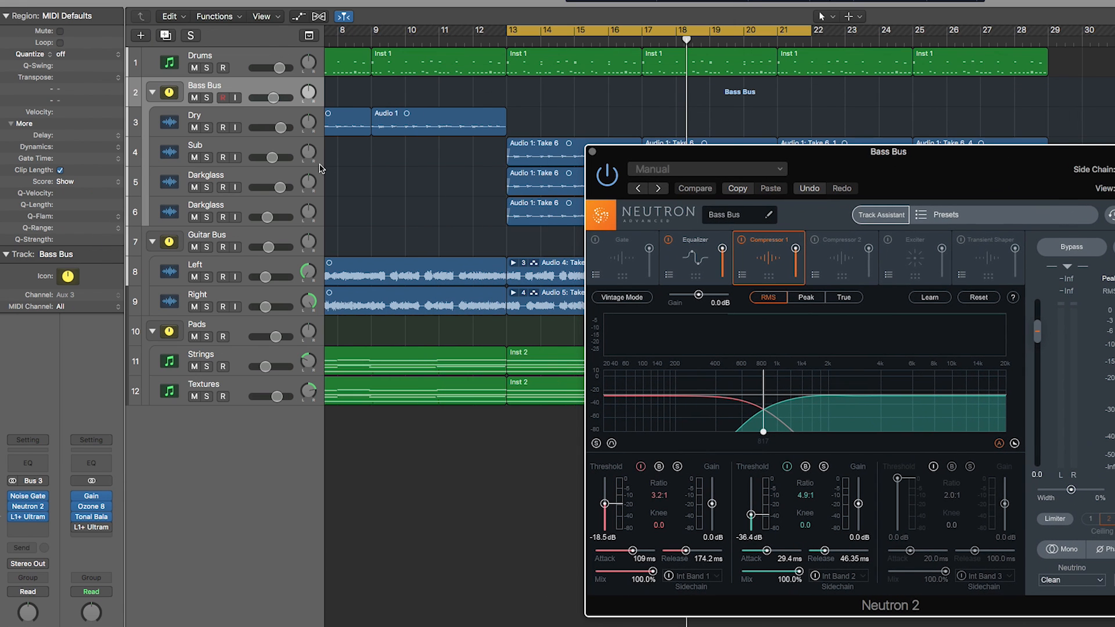
{"action": "key", "text": "space"}
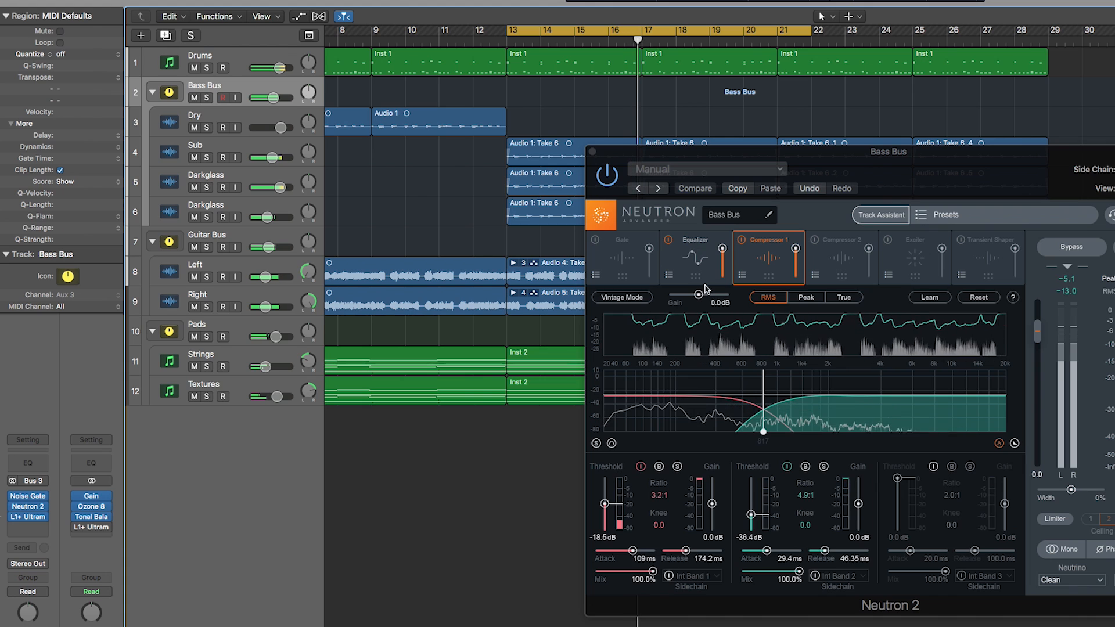
{"action": "key", "text": "space"}
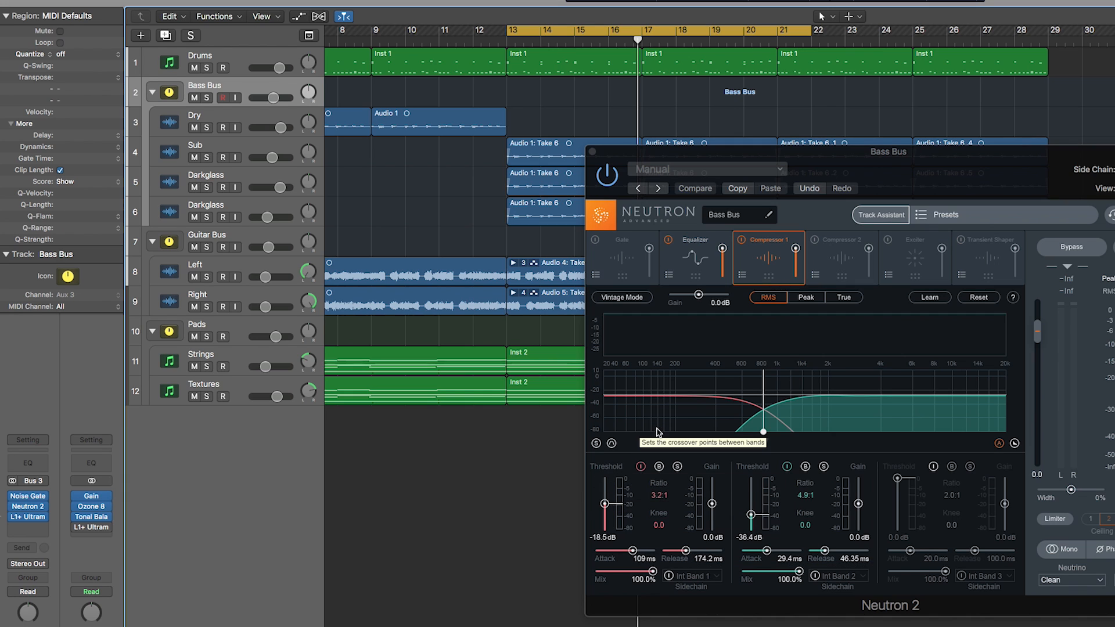
Select the Sub track, the first Darkglass track and the Sub track again to compare their channel strips
{"action": "left_click", "coordinate": [210, 146]}
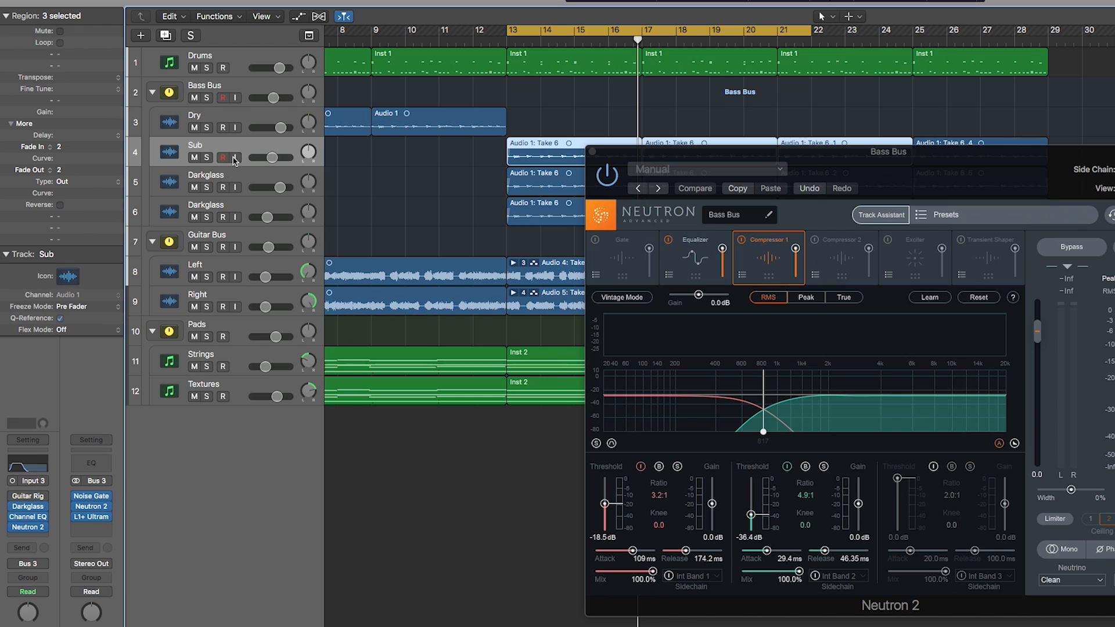
{"action": "left_click", "coordinate": [226, 176]}
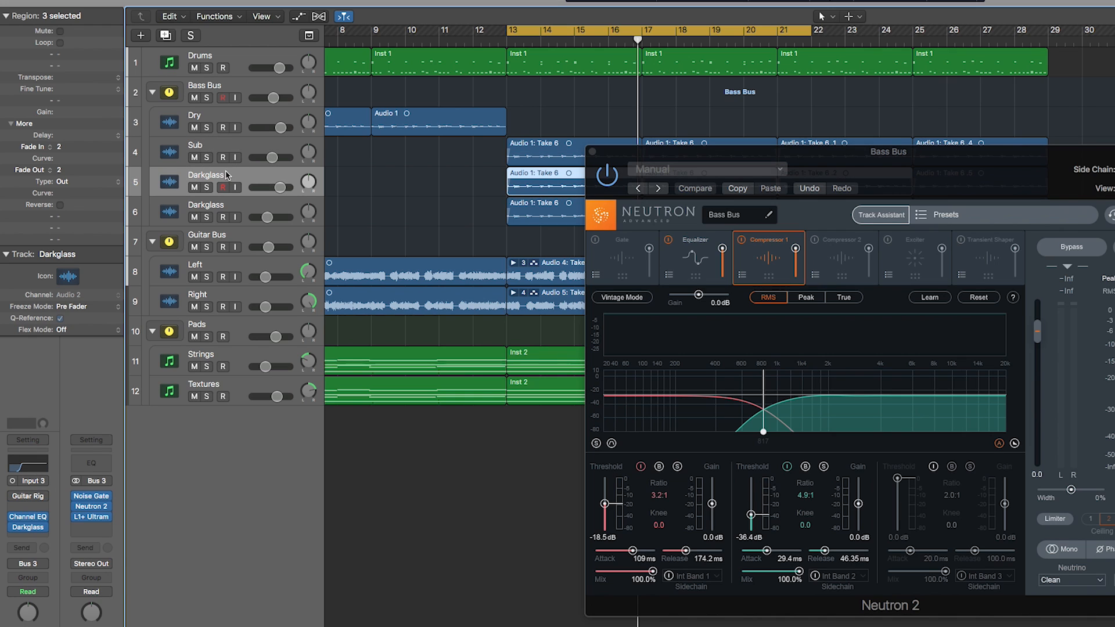
{"action": "key", "text": "Up"}
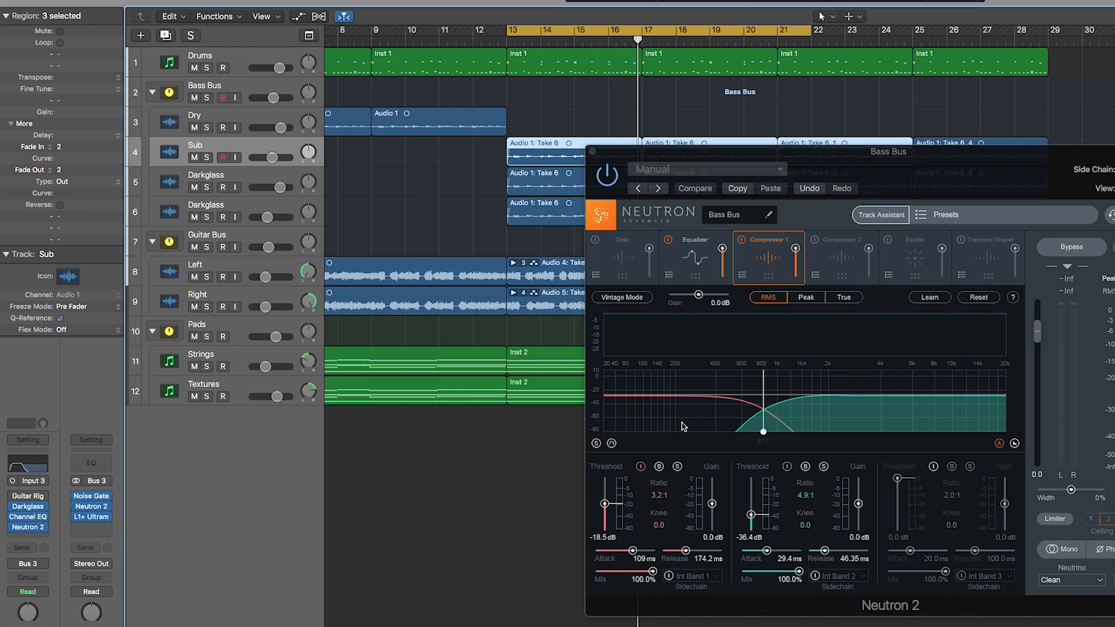
Show the Equalizer in the Bass Bus's Neutron 2 without the Masking comparison, and select the Bass Bus track
{"action": "left_click", "coordinate": [692, 259]}
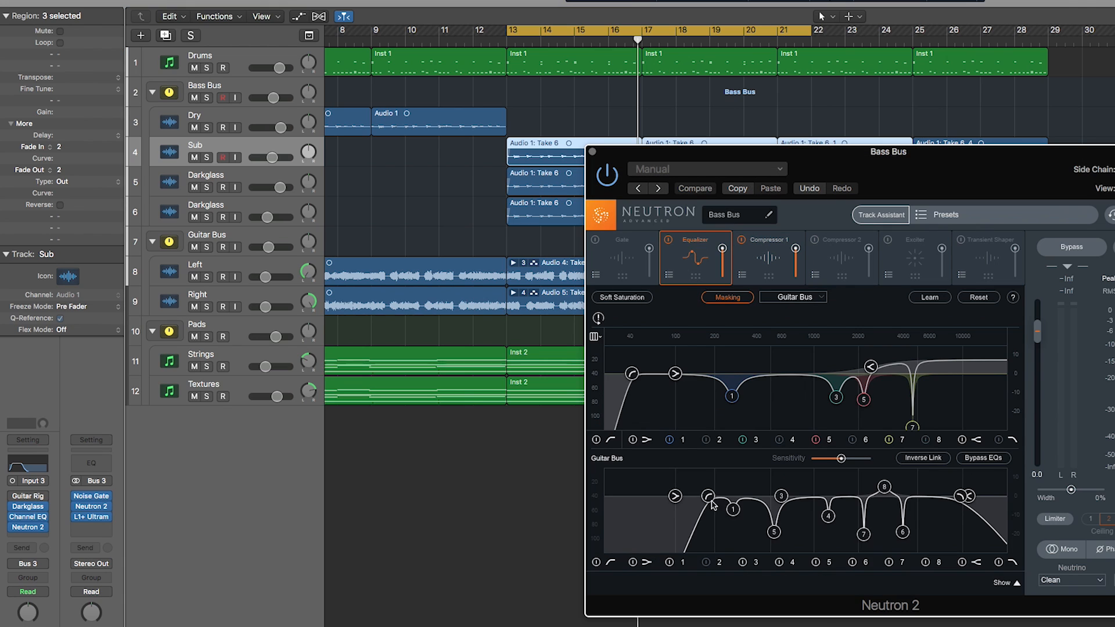
{"action": "left_click", "coordinate": [731, 298]}
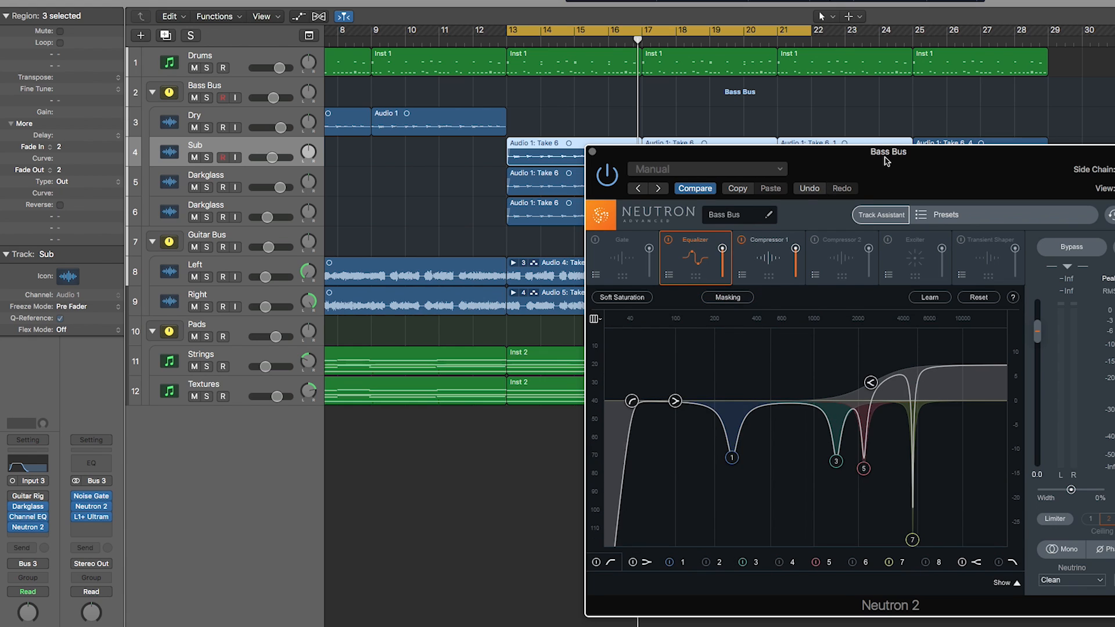
{"action": "left_click_drag", "start_coordinate": [887, 160], "coordinate": [857, 167]}
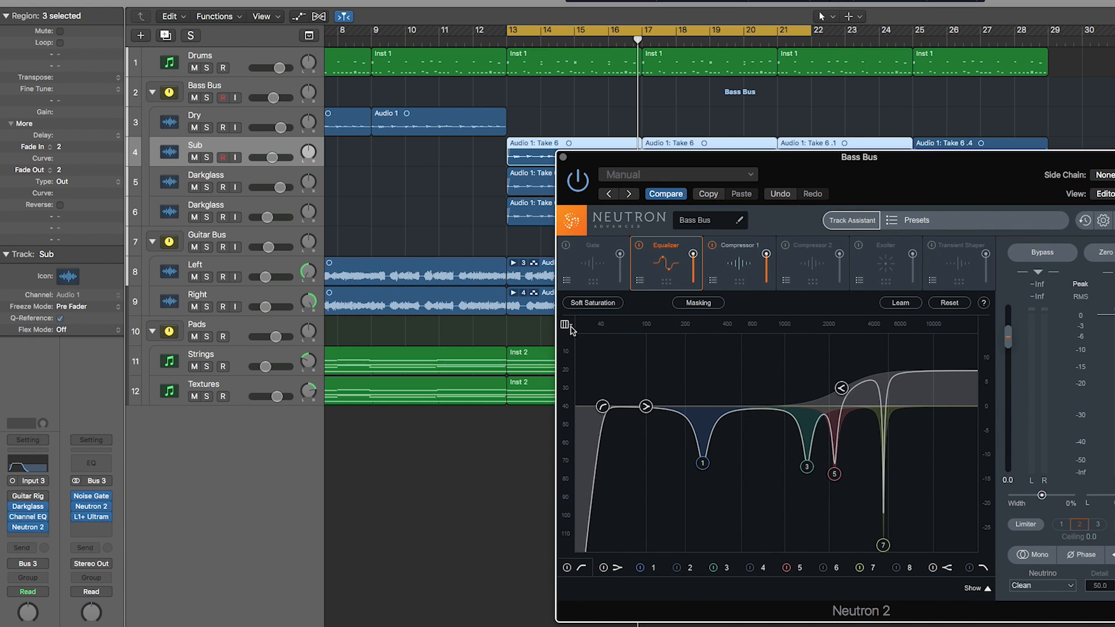
{"action": "left_click", "coordinate": [236, 84]}
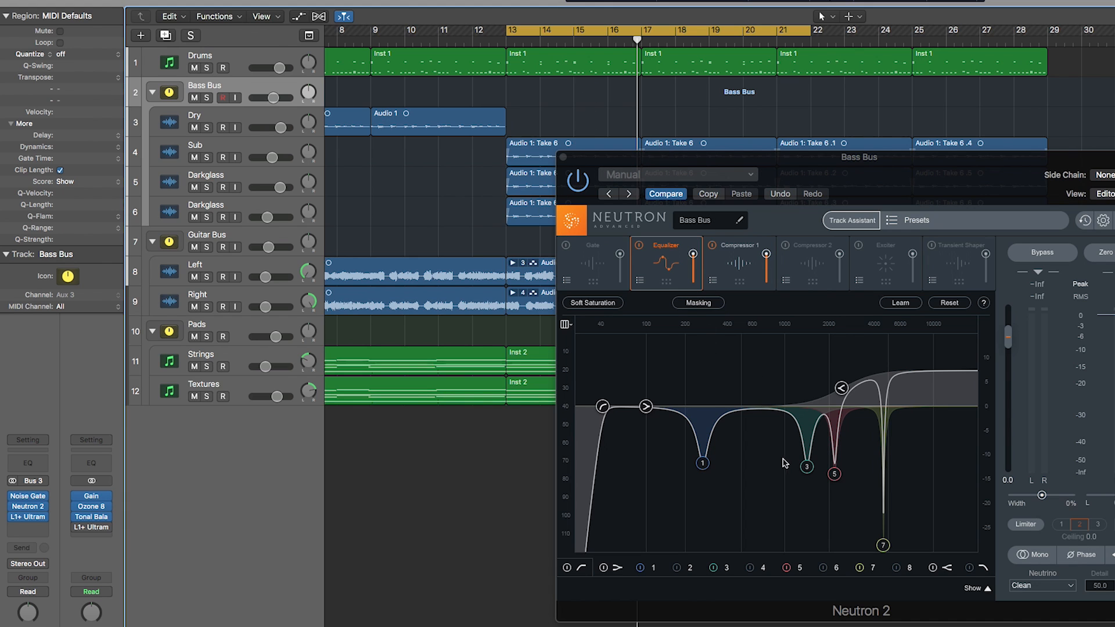
Boost equalizer band 3 into a tall narrow peak and shift it slightly higher in frequency while playing the mix
{"action": "key", "text": "space"}
{"action": "left_click_drag", "start_coordinate": [806, 468], "coordinate": [807, 350]}
{"action": "key", "text": "space"}
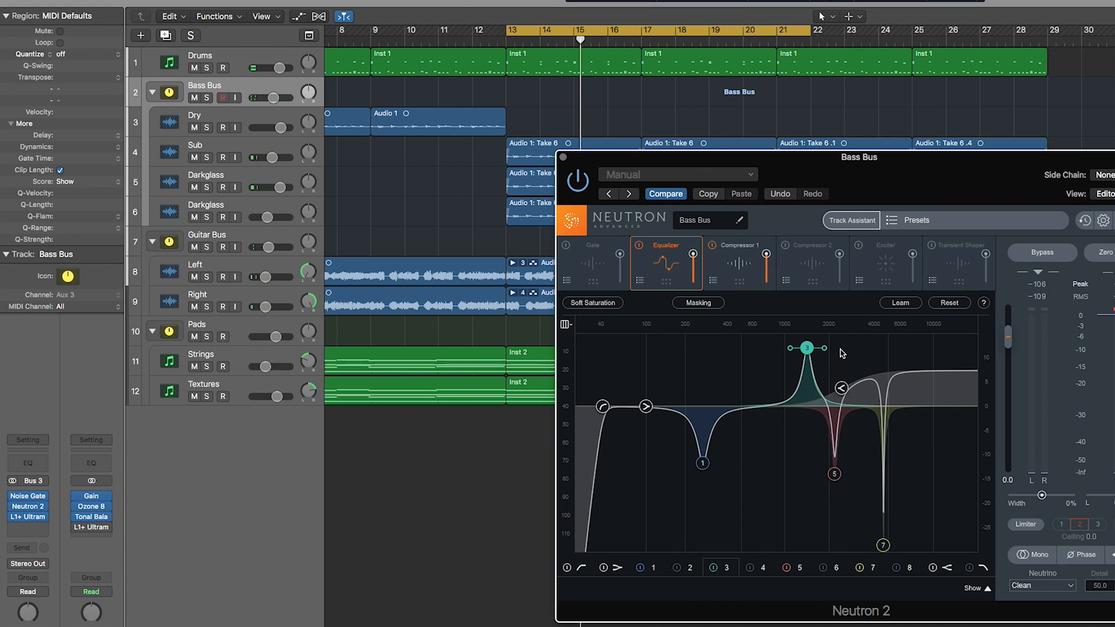
{"action": "key", "text": "space"}
{"action": "mouse_move", "coordinate": [805, 350]}
{"action": "left_mouse_down"}
{"action": "mouse_move", "coordinate": [785, 349]}
{"action": "mouse_move", "coordinate": [811, 346]}
{"action": "left_mouse_up"}
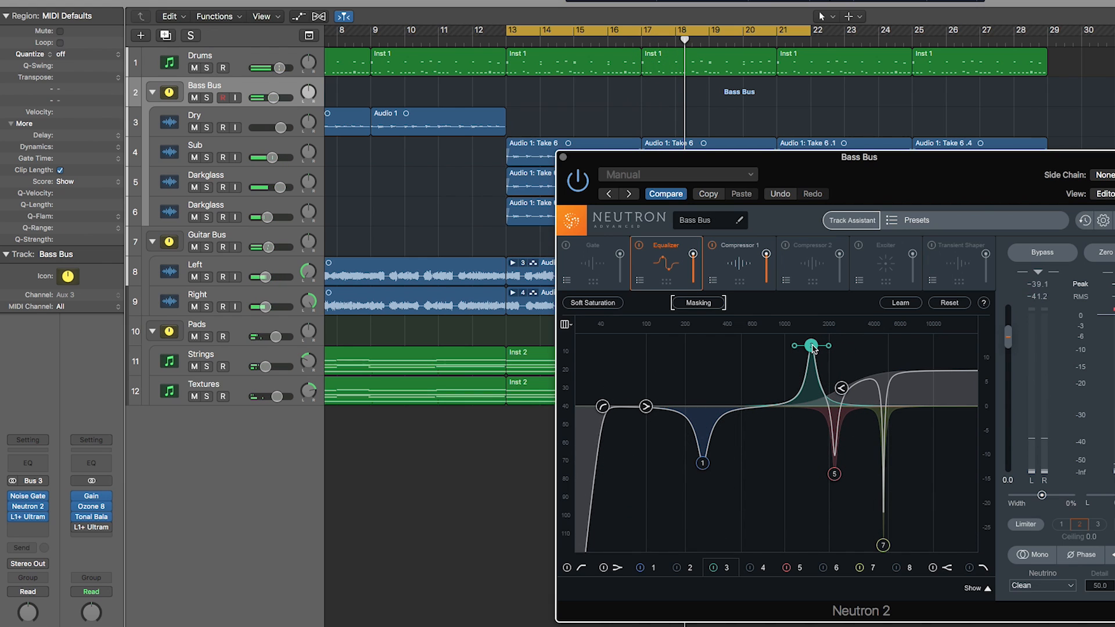
Pull equalizer band 3 back down into a narrow cut and play the mix to hear it
{"action": "left_click_drag", "start_coordinate": [812, 347], "coordinate": [826, 464]}
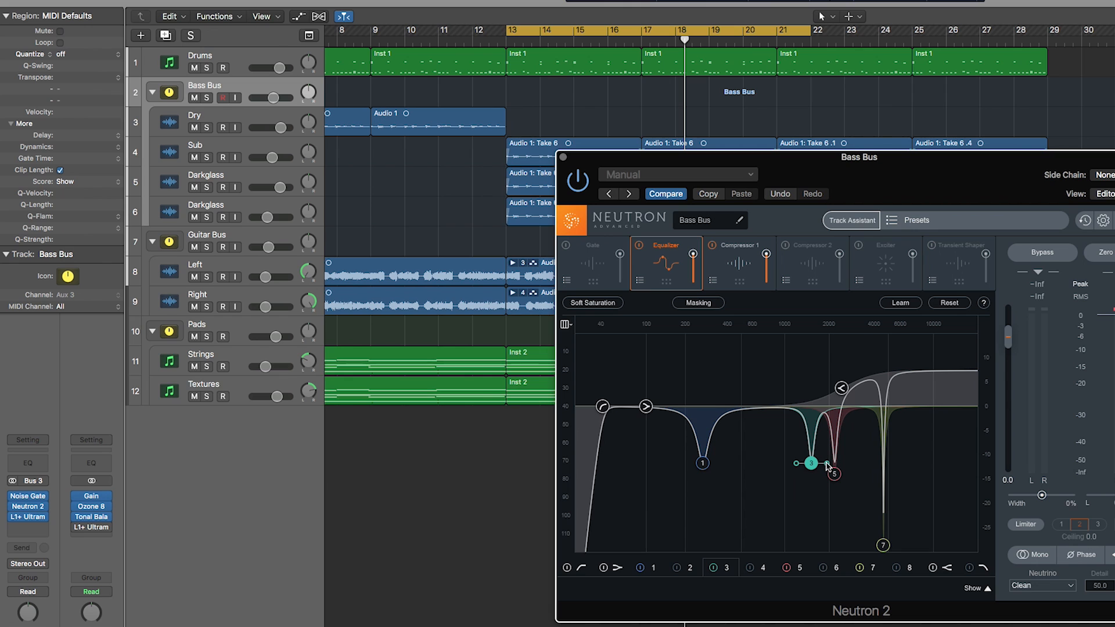
{"action": "key", "text": "space"}
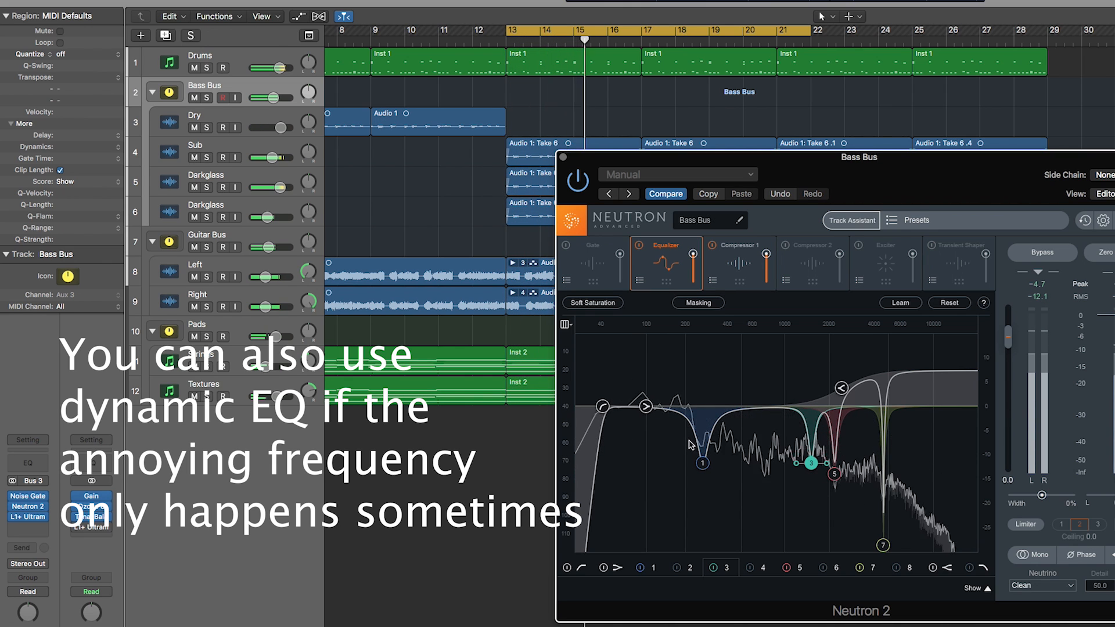
{"action": "key", "text": "space"}
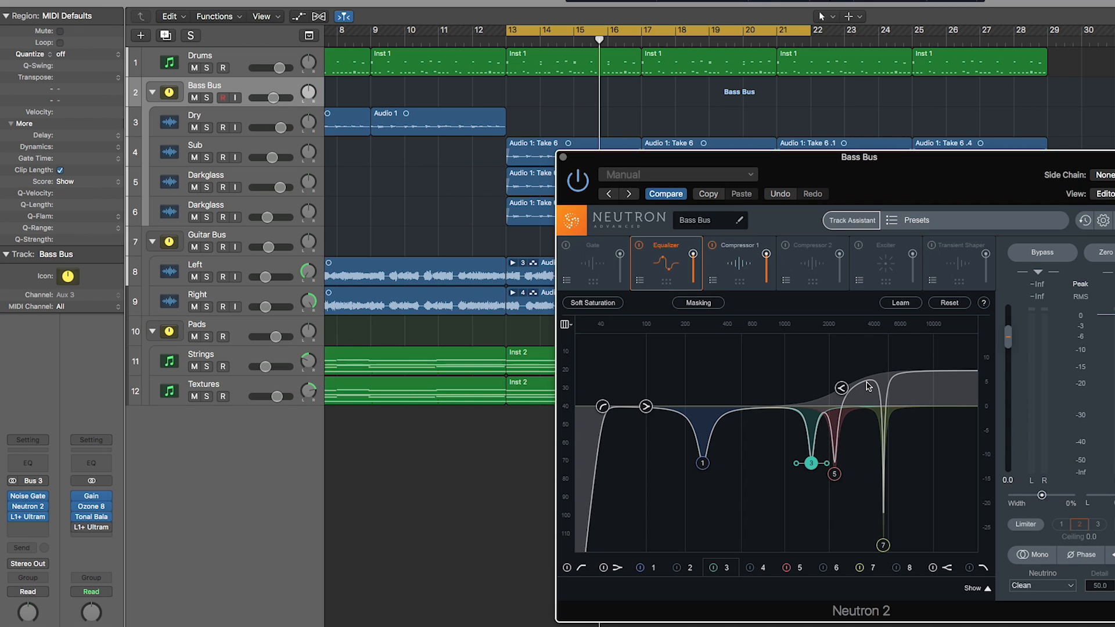
Turn on Masking against the Guitar Bus, revisit Compressor 1, and close the Neutron 2 window
{"action": "left_click", "coordinate": [700, 303]}
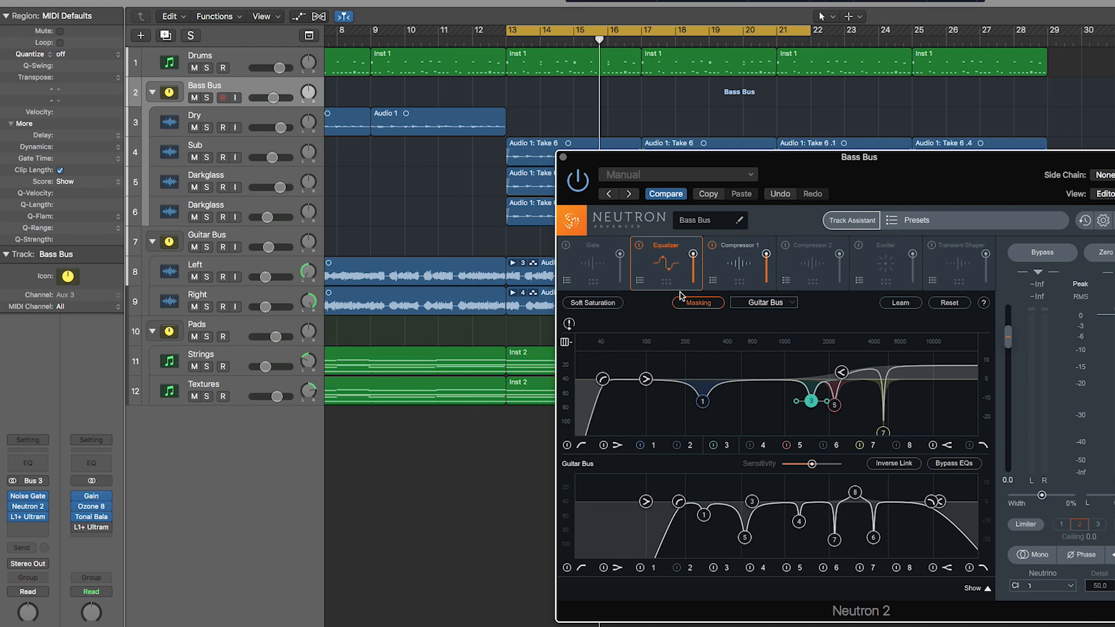
{"action": "left_click", "coordinate": [726, 262]}
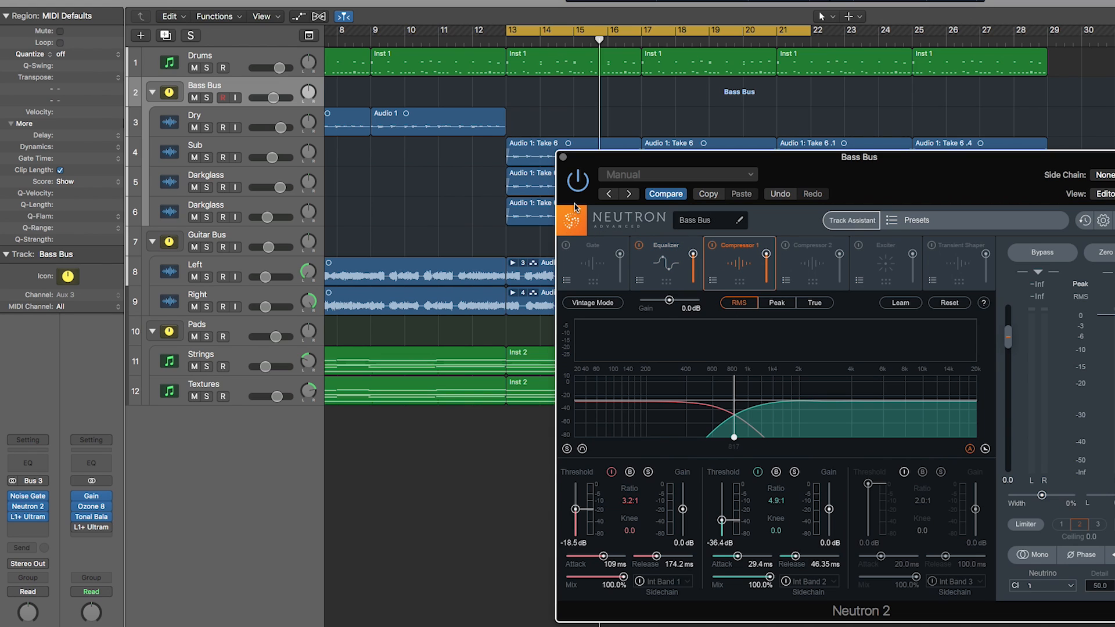
{"action": "left_click", "coordinate": [562, 156]}
Solo the Bass Bus and play it to examine the threshold and out ceiling in the L1+ Ultramaximizer
{"action": "left_click", "coordinate": [206, 97]}
{"action": "key", "text": "space"}
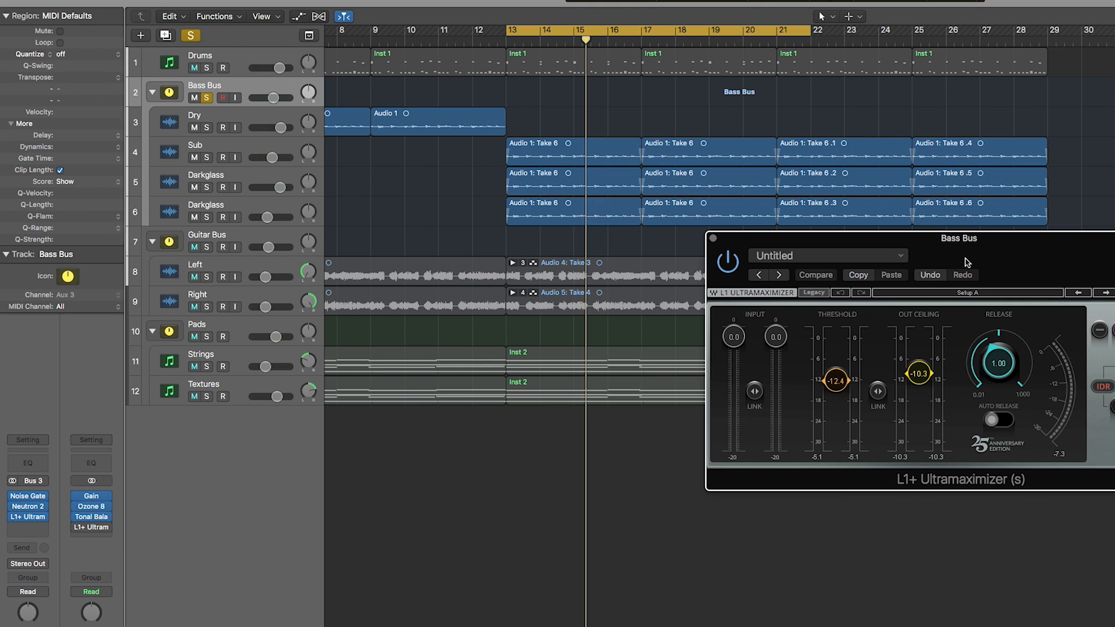
{"action": "key", "text": "space"}
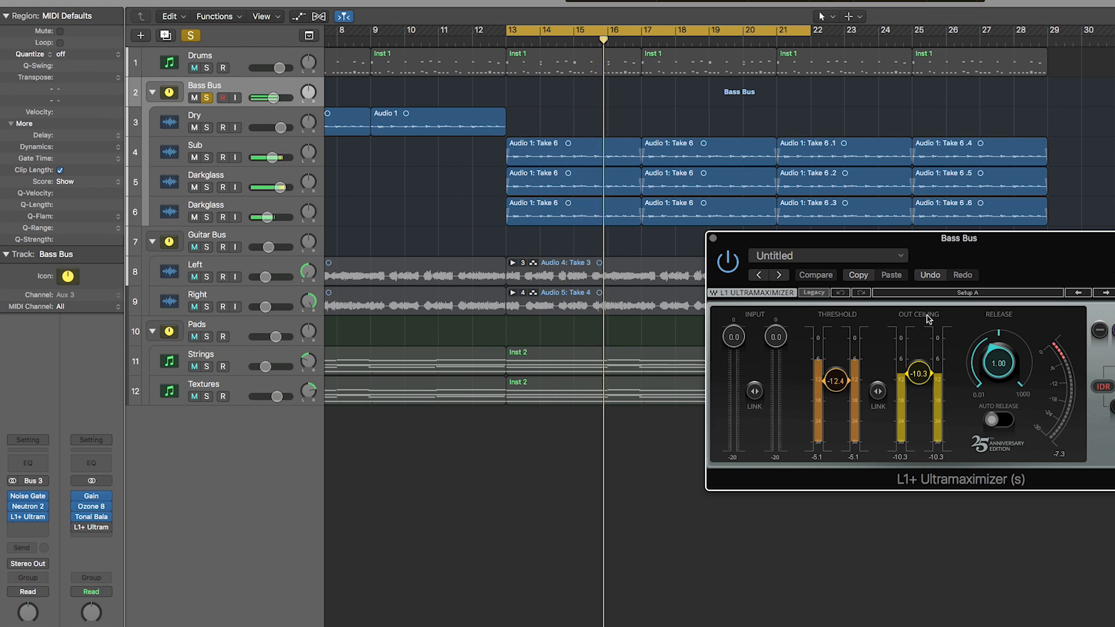
{"action": "key", "text": "space"}
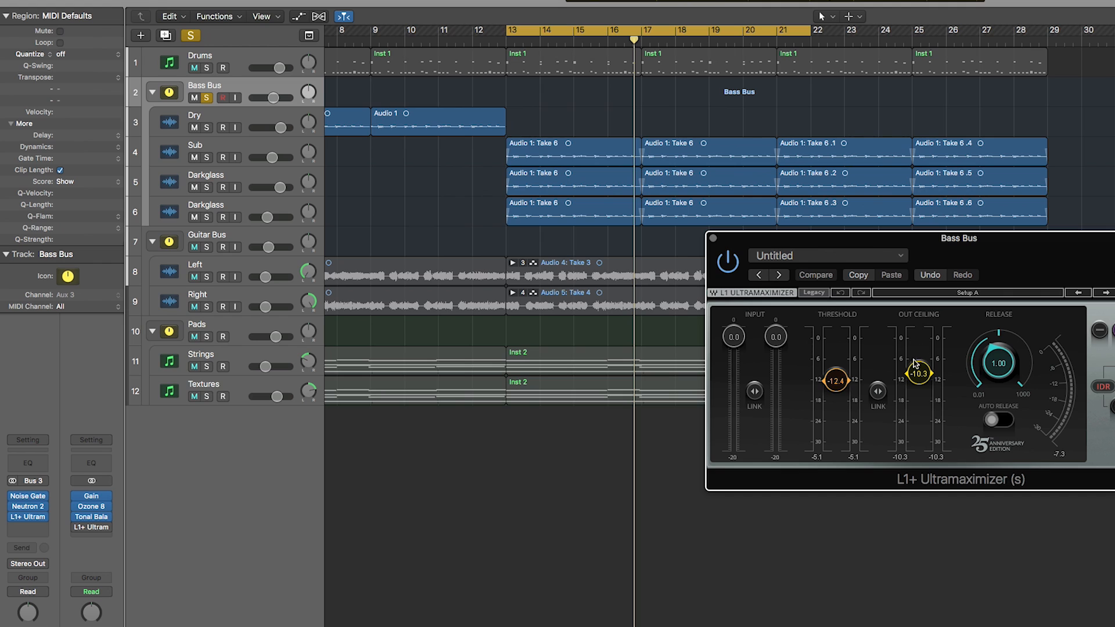
Set the L1+ Ultramaximizer's threshold to -12.2 and out ceiling to -10.3 during playback, and close the plug-in
{"action": "key", "text": "space"}
{"action": "mouse_move", "coordinate": [882, 388]}
{"action": "left_mouse_down"}
{"action": "mouse_move", "coordinate": [882, 352]}
{"action": "mouse_move", "coordinate": [882, 388]}
{"action": "left_mouse_up"}
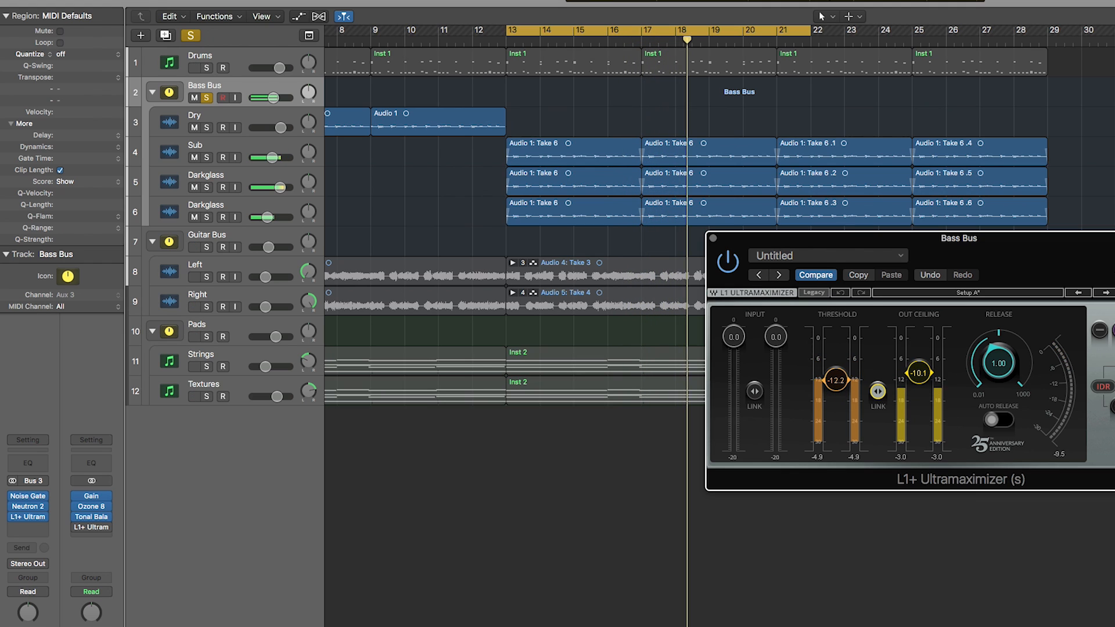
{"action": "mouse_move", "coordinate": [919, 372]}
{"action": "left_mouse_down"}
{"action": "mouse_move", "coordinate": [919, 353]}
{"action": "mouse_move", "coordinate": [919, 399]}
{"action": "mouse_move", "coordinate": [919, 373]}
{"action": "left_mouse_up"}
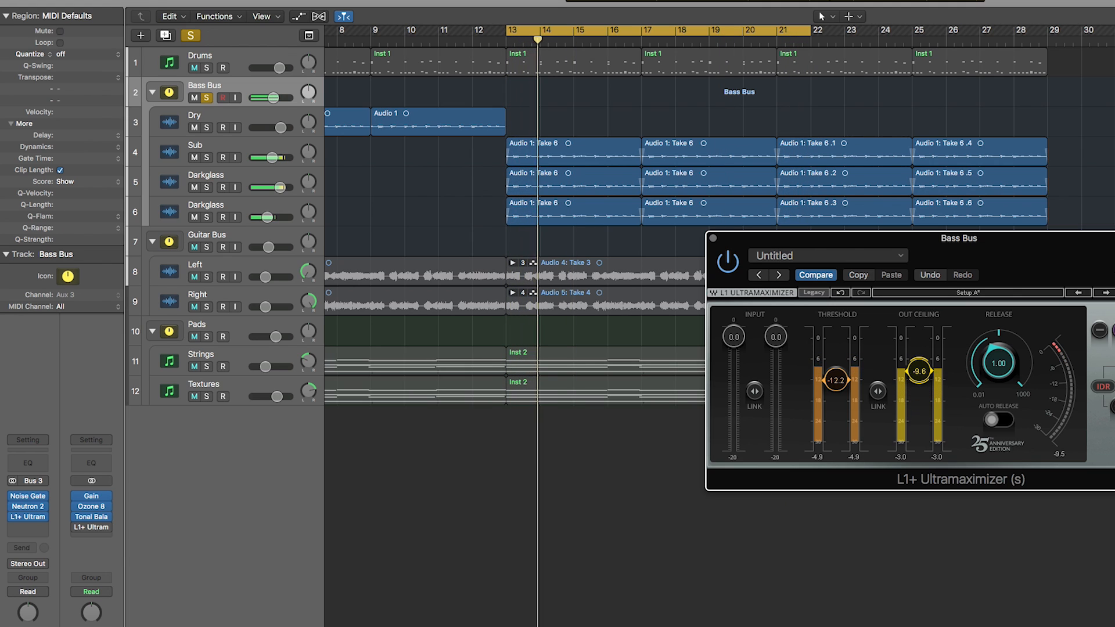
{"action": "left_click_drag", "start_coordinate": [915, 375], "coordinate": [918, 374]}
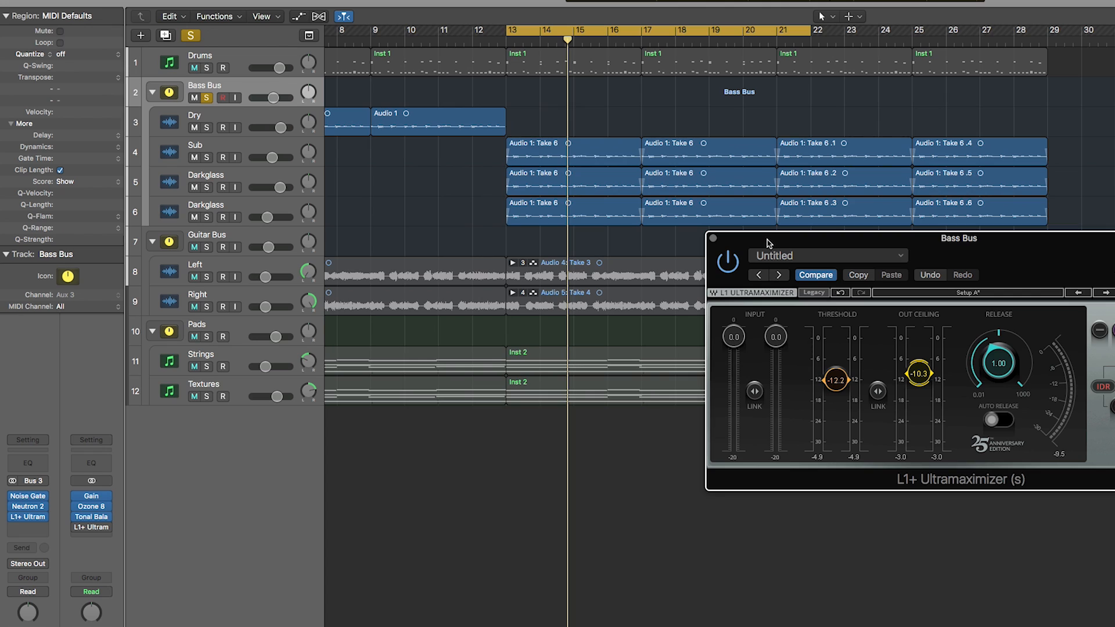
{"action": "left_click", "coordinate": [714, 239]}
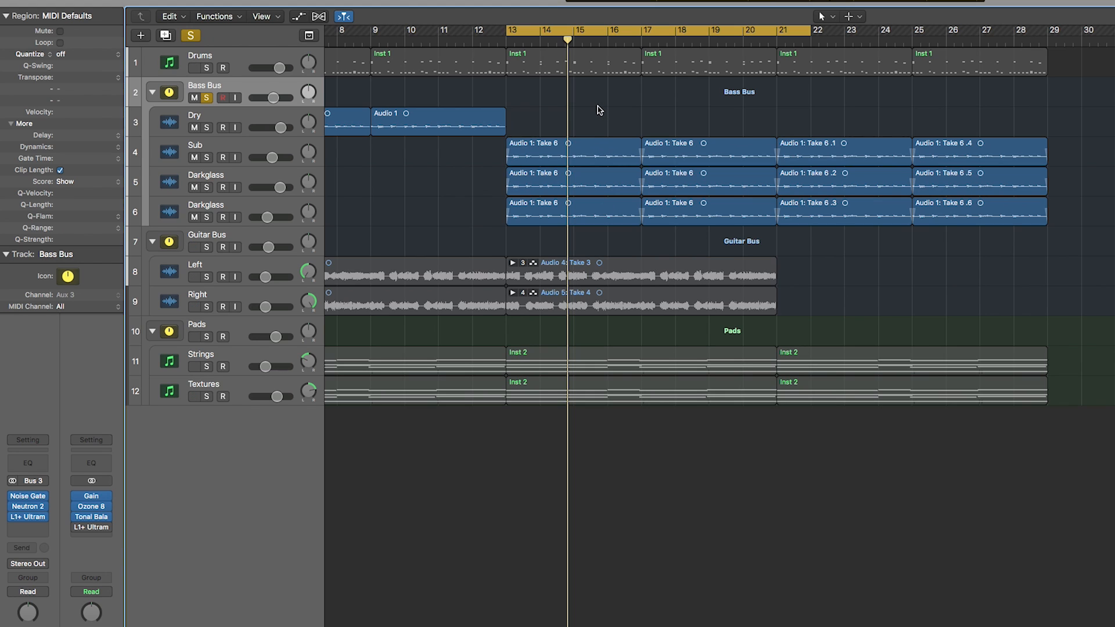
Open the Sub track's Guitar Rig to view its DI-Bass chain, close it, and deselect the track's regions
{"action": "left_click", "coordinate": [203, 115]}
{"action": "left_click", "coordinate": [225, 152]}
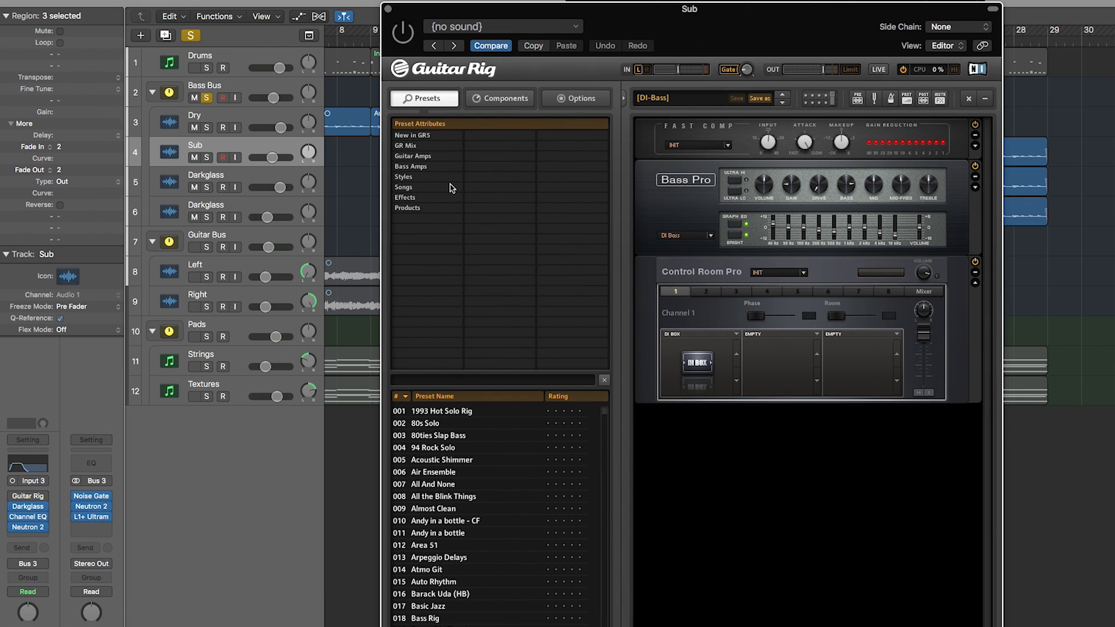
{"action": "left_click", "coordinate": [388, 7]}
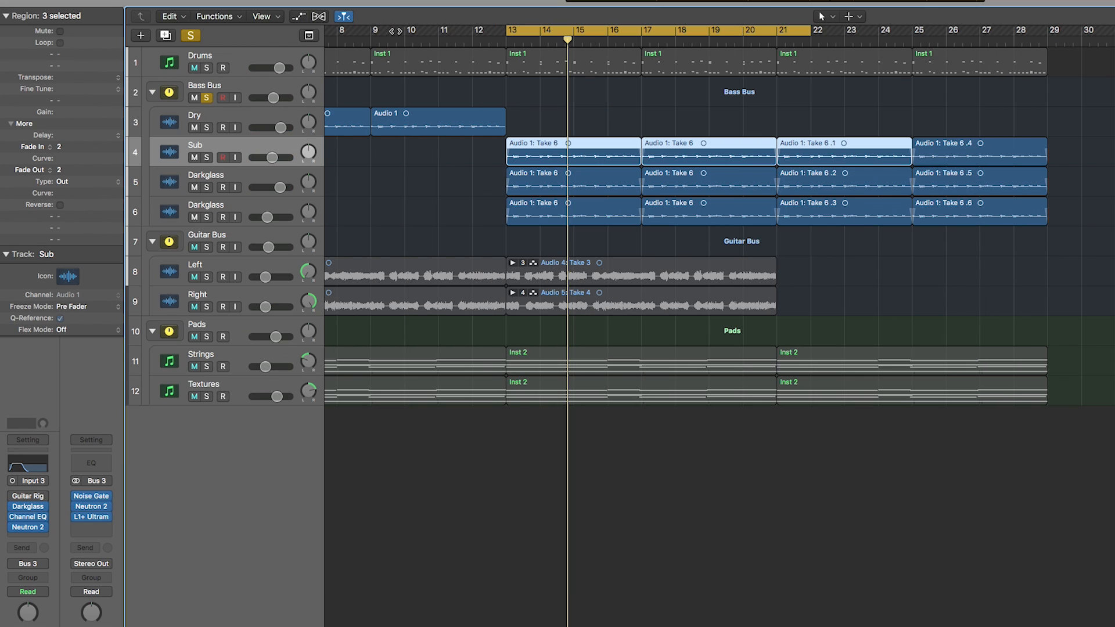
{"action": "left_click", "coordinate": [557, 244]}
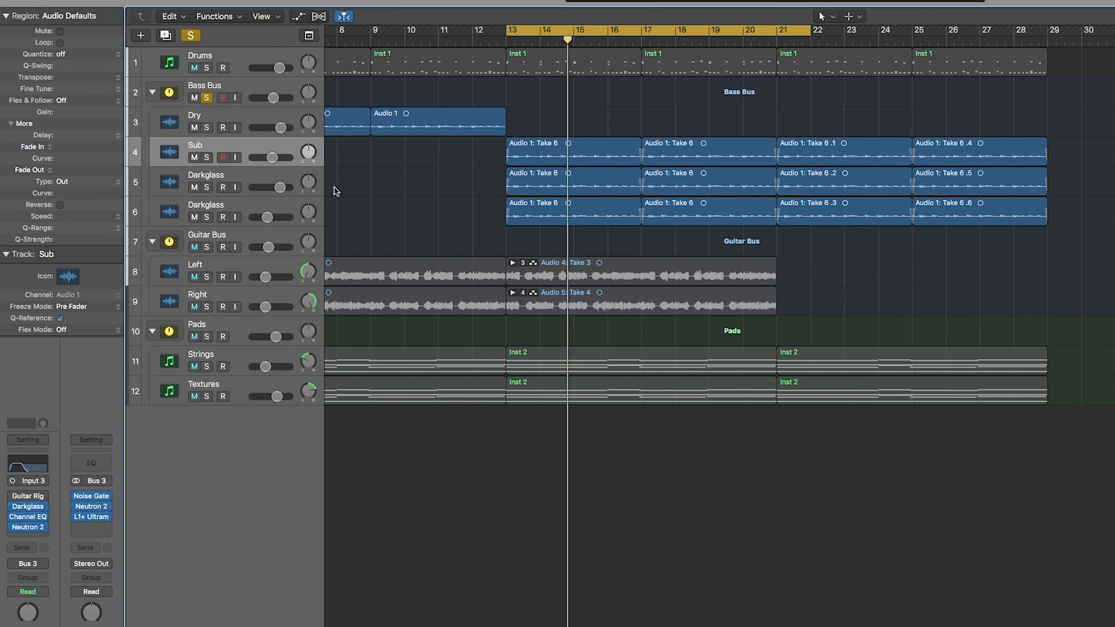
Select and solo the first Darkglass track, and open its Guitar Rig plug-in
{"action": "mouse_move", "coordinate": [32, 507]}
{"action": "left_click", "coordinate": [214, 180]}
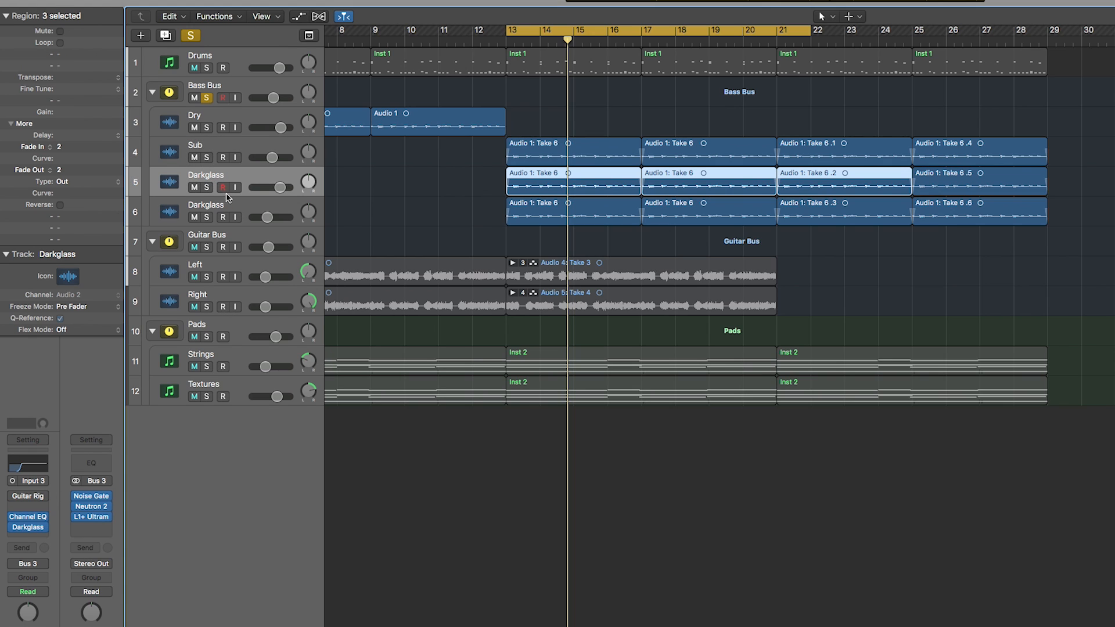
{"action": "left_click", "coordinate": [208, 187]}
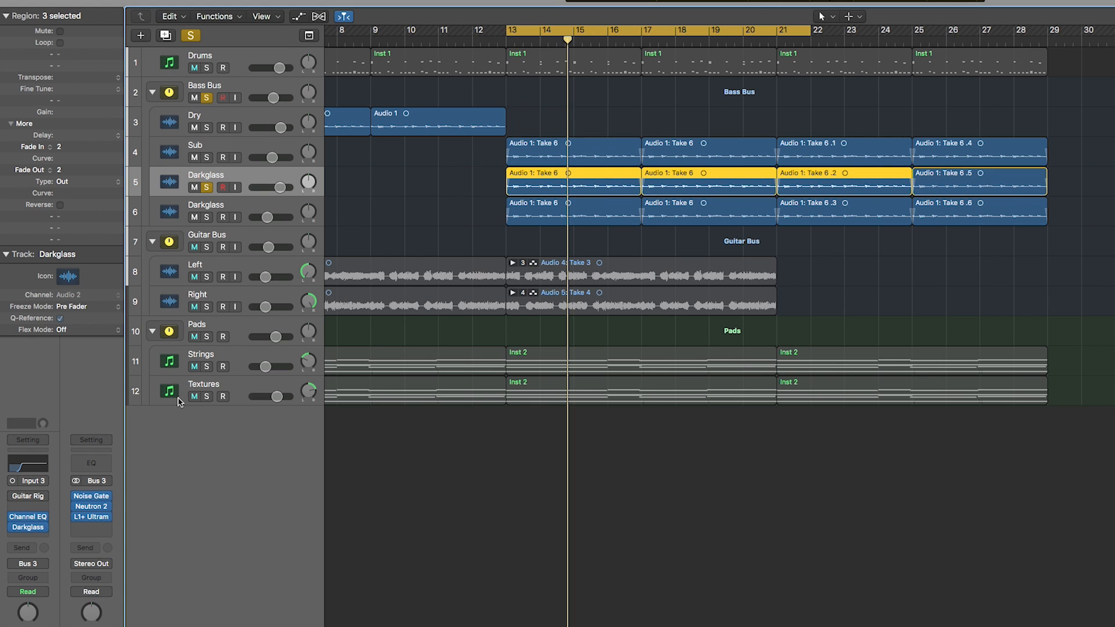
{"action": "mouse_move", "coordinate": [28, 500]}
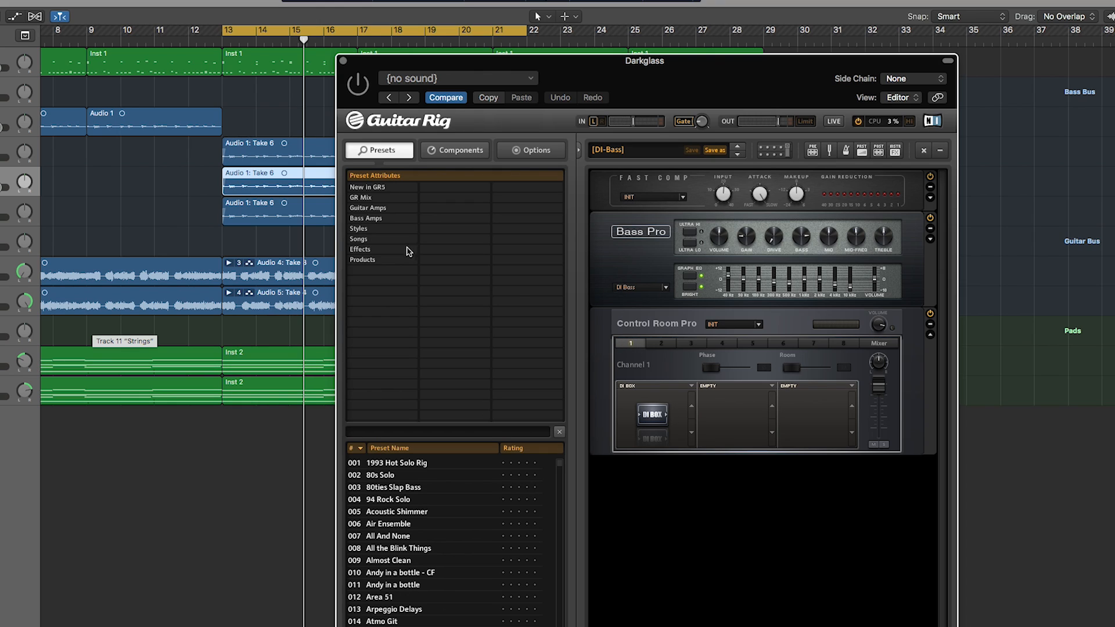
Filter the Guitar Rig presets by Bass Amps and Bass Pro, close the plug-in, and deselect the regions
{"action": "left_click", "coordinate": [370, 218]}
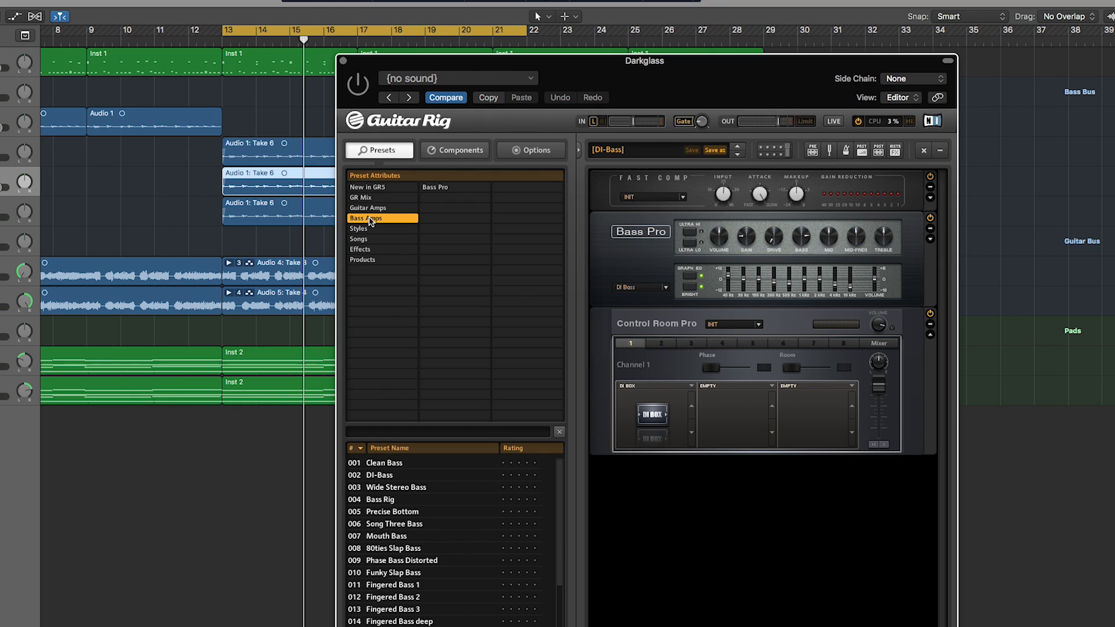
{"action": "left_click", "coordinate": [434, 187]}
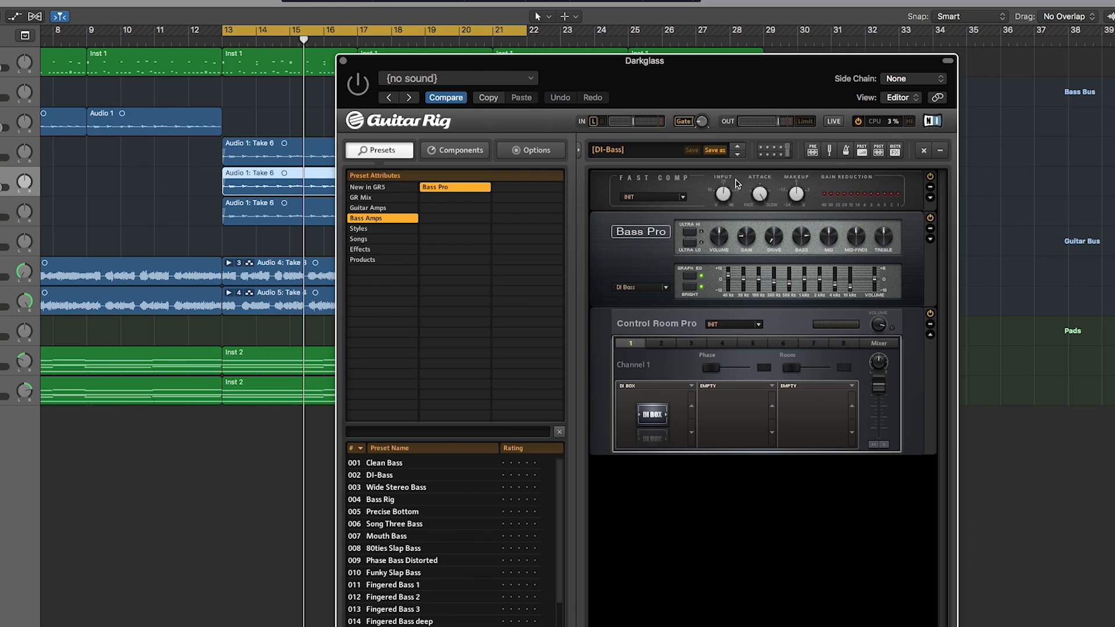
{"action": "left_click", "coordinate": [342, 61]}
{"action": "left_click", "coordinate": [289, 107]}
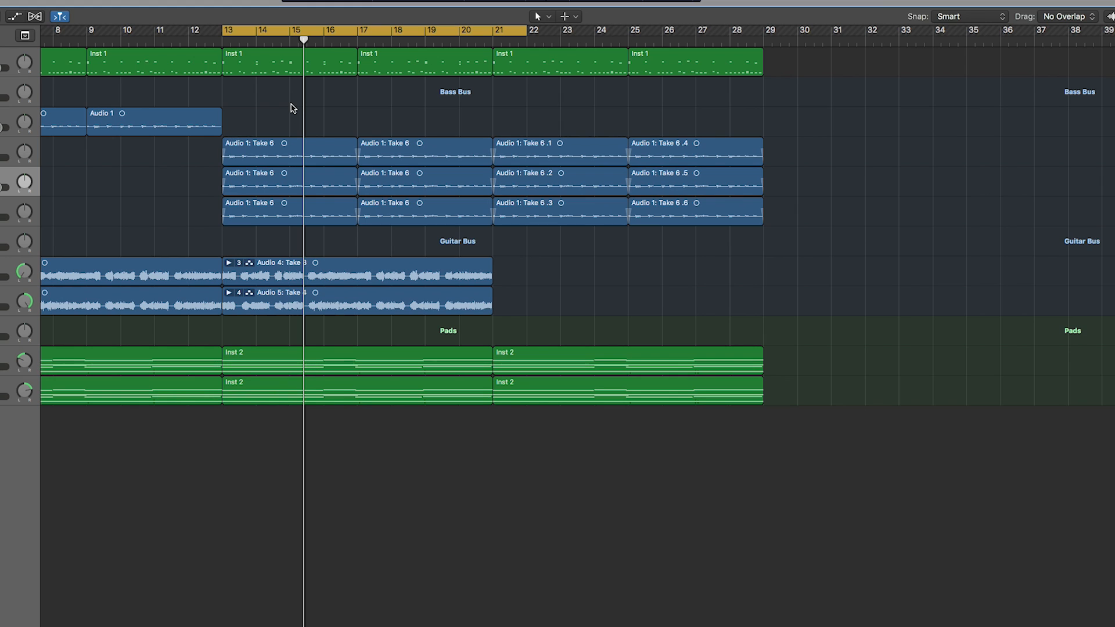
Shorten the cycle range to end at bar 21, and select the Sub and both Darkglass tracks in turn
{"action": "left_click_drag", "start_coordinate": [526, 31], "coordinate": [492, 31]}
{"action": "left_click", "coordinate": [3, 145]}
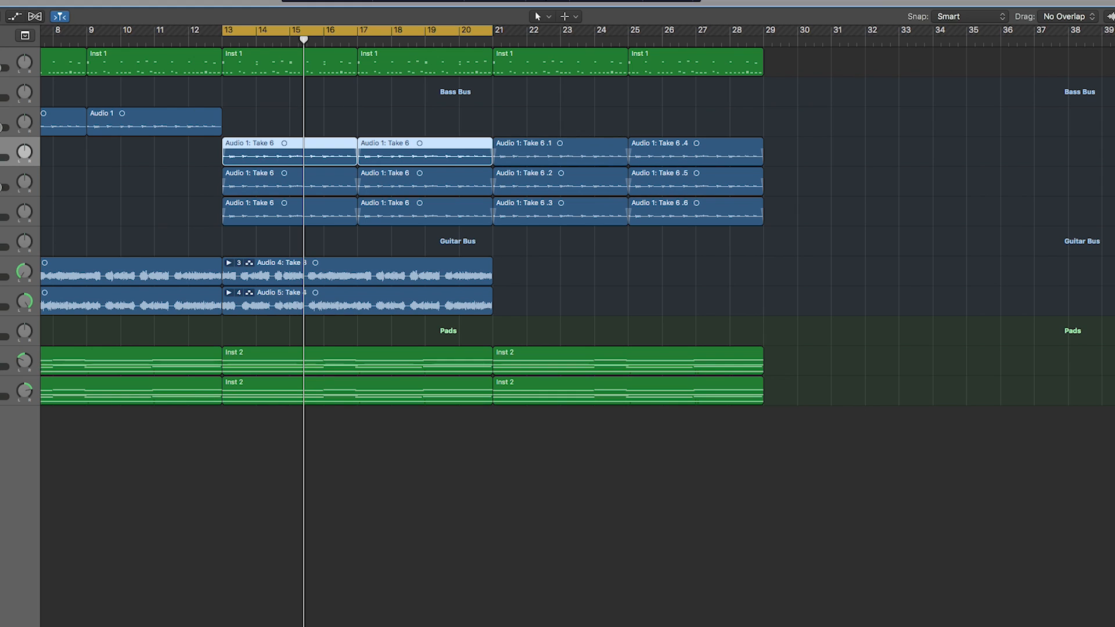
{"action": "left_click", "coordinate": [4, 205], "text": "shift"}
{"action": "left_click", "coordinate": [3, 205]}
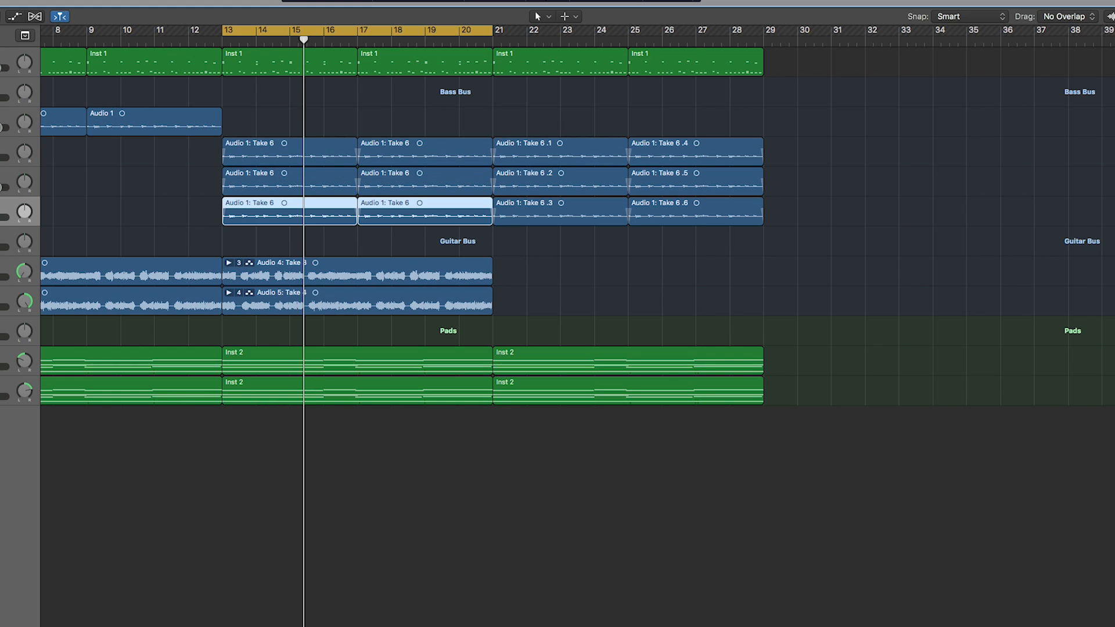
{"action": "left_click", "coordinate": [3, 175]}
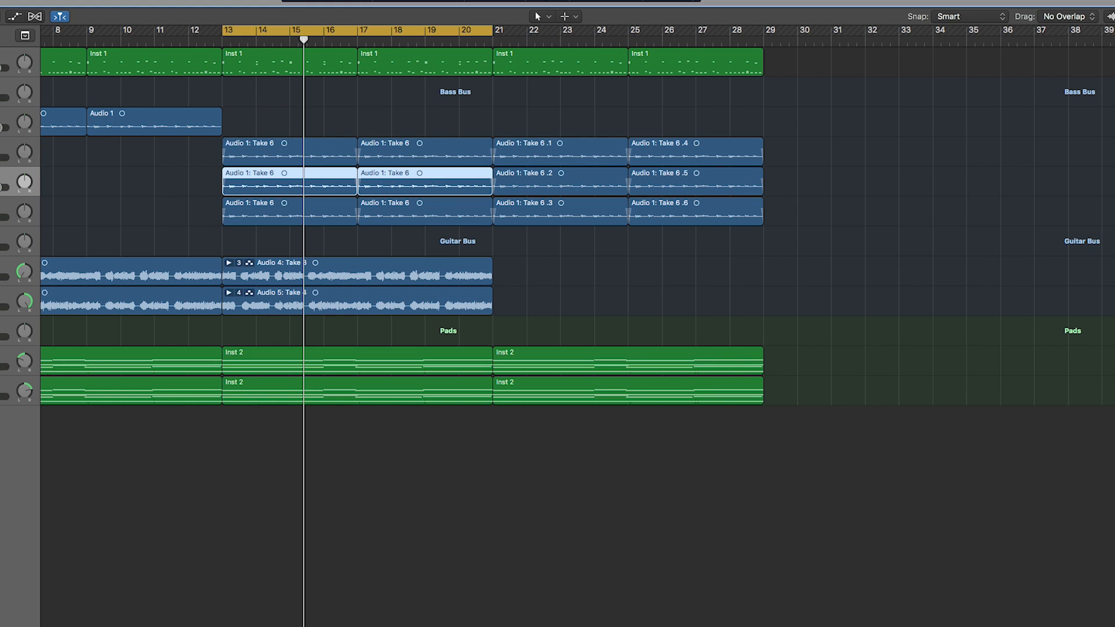
{"action": "left_click", "coordinate": [4, 145]}
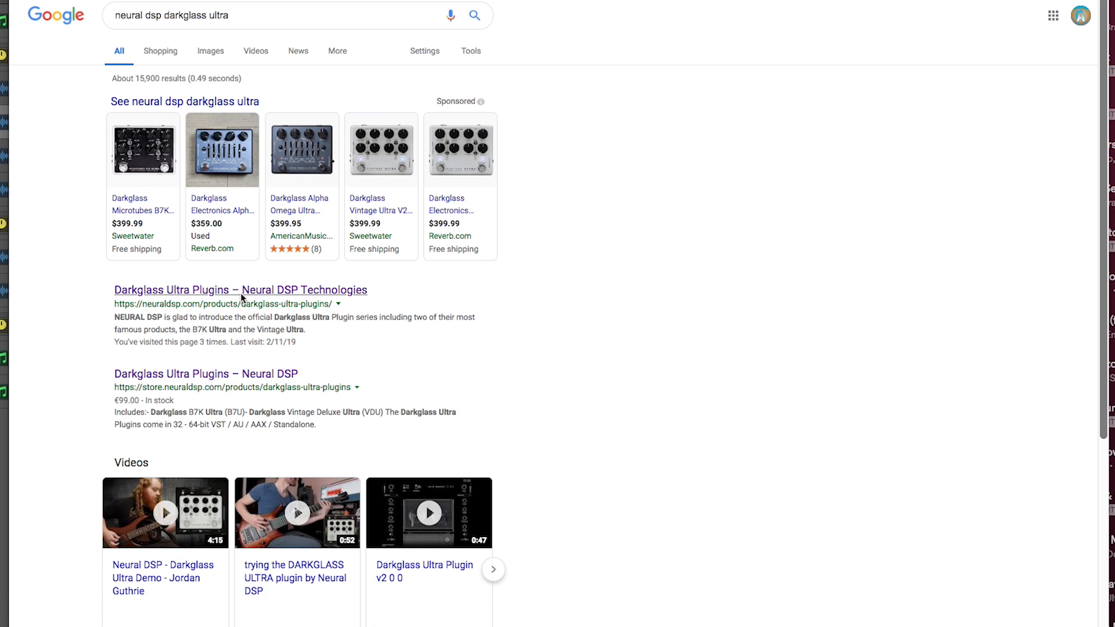
In the web browser, open Neural DSP's Darkglass Ultra Plugins page from the search results and view its purchase and trial options
{"action": "left_click", "coordinate": [240, 293]}
{"action": "scroll", "coordinate": [928, 269], "scroll_direction": "down", "scroll_amount": 3}
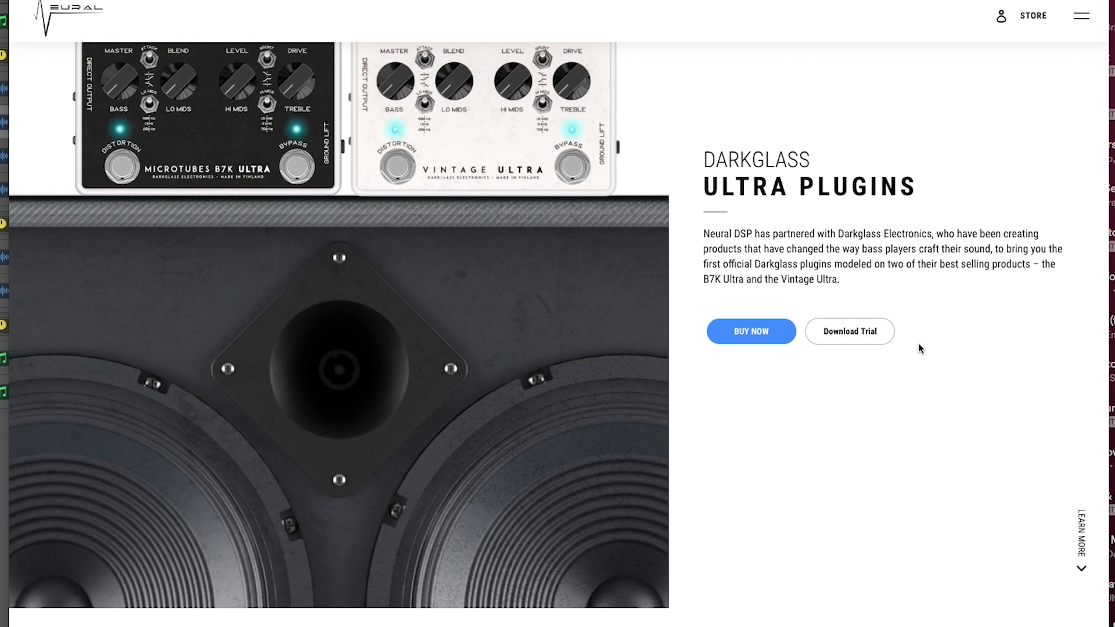
Dismiss the site's notification request and examine the Microtubes B7K and Vintage Ultra hardware features on the Darkglass Ultra Plugins page
{"action": "scroll", "coordinate": [950, 323], "scroll_direction": "up", "scroll_amount": 3}
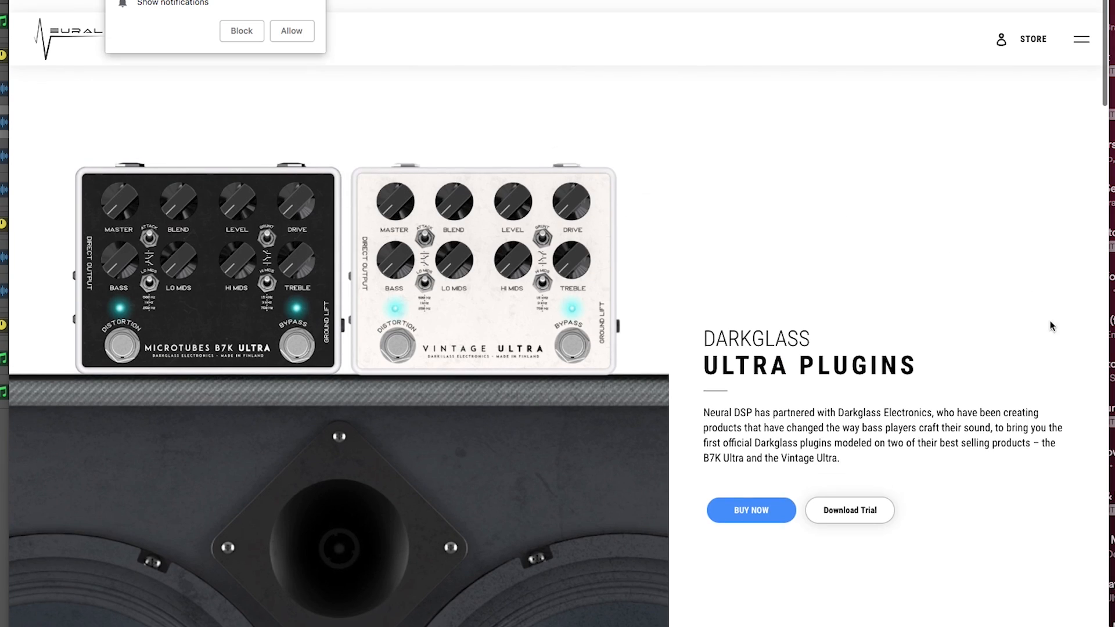
{"action": "left_click", "coordinate": [305, 1]}
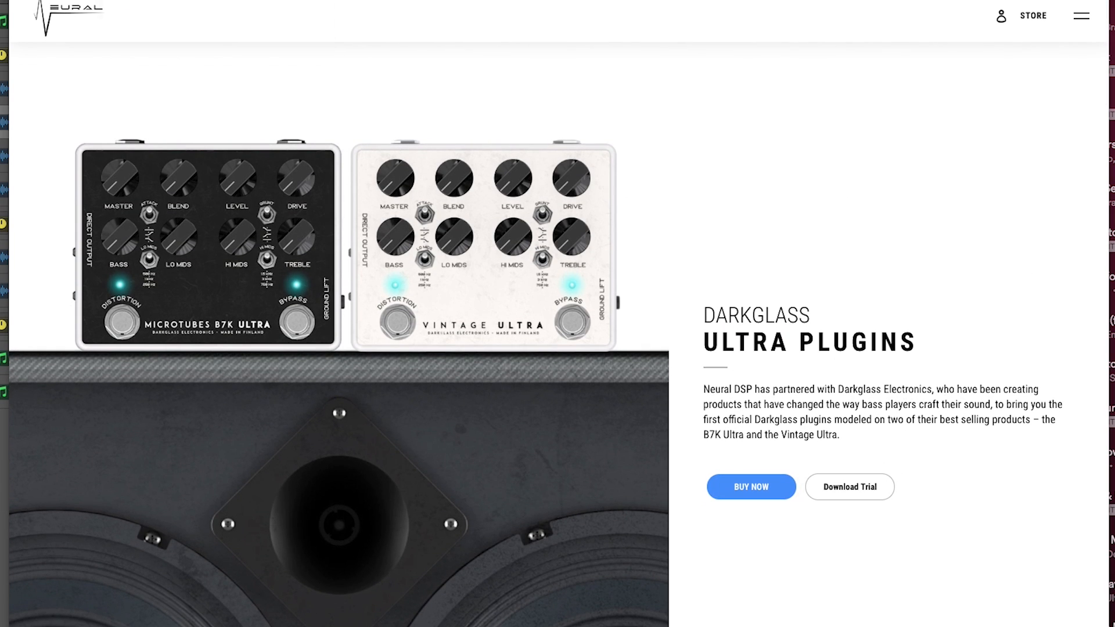
{"action": "scroll", "coordinate": [955, 464], "scroll_direction": "down", "scroll_amount": 15}
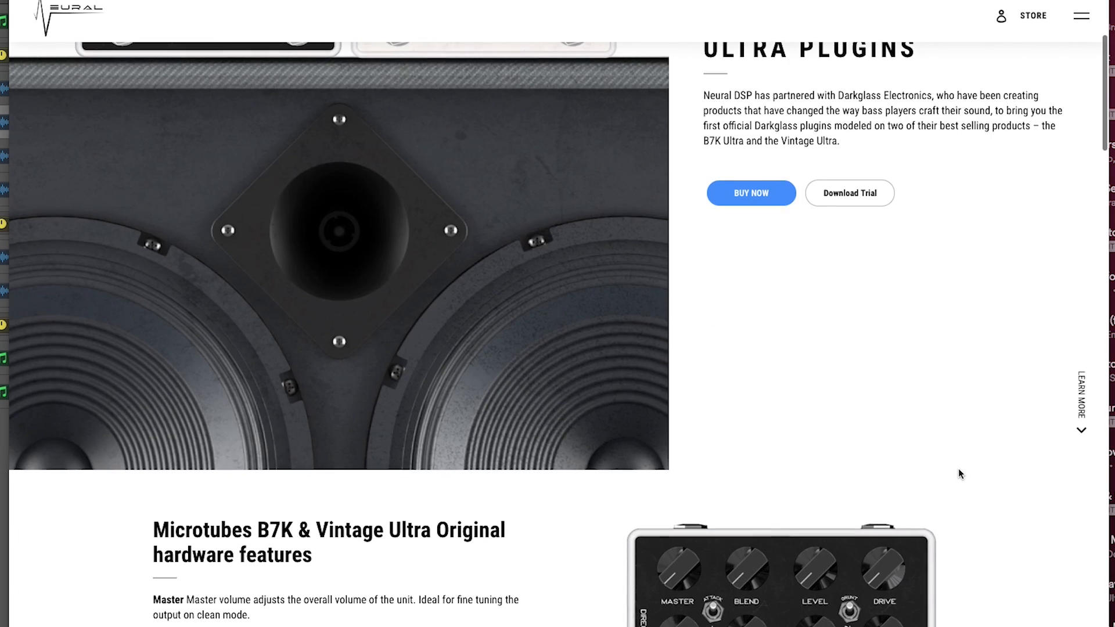
{"action": "scroll", "coordinate": [961, 457], "scroll_direction": "down", "scroll_amount": 2}
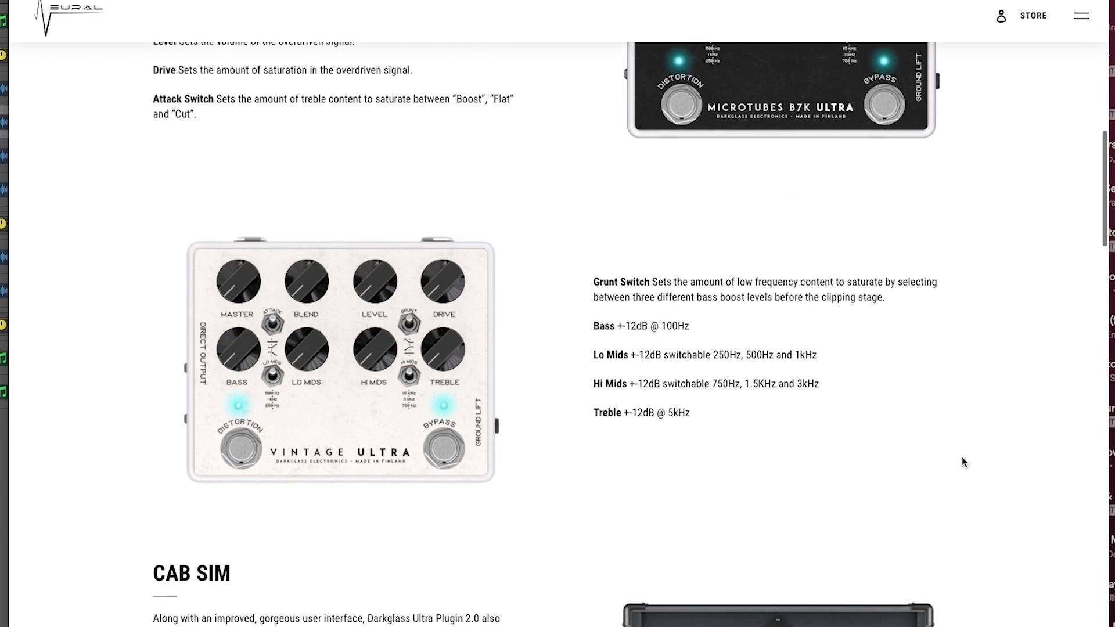
{"action": "scroll", "coordinate": [962, 456], "scroll_direction": "up", "scroll_amount": 4}
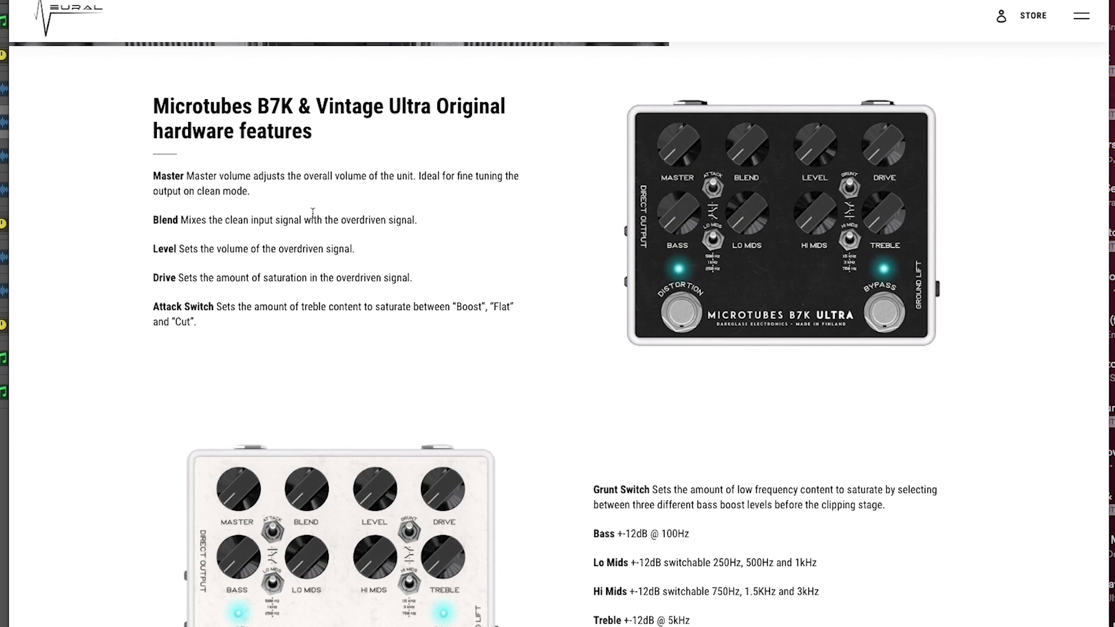
{"action": "scroll", "coordinate": [445, 194], "scroll_direction": "down", "scroll_amount": 5}
{"action": "scroll", "coordinate": [473, 265], "scroll_direction": "up", "scroll_amount": 4}
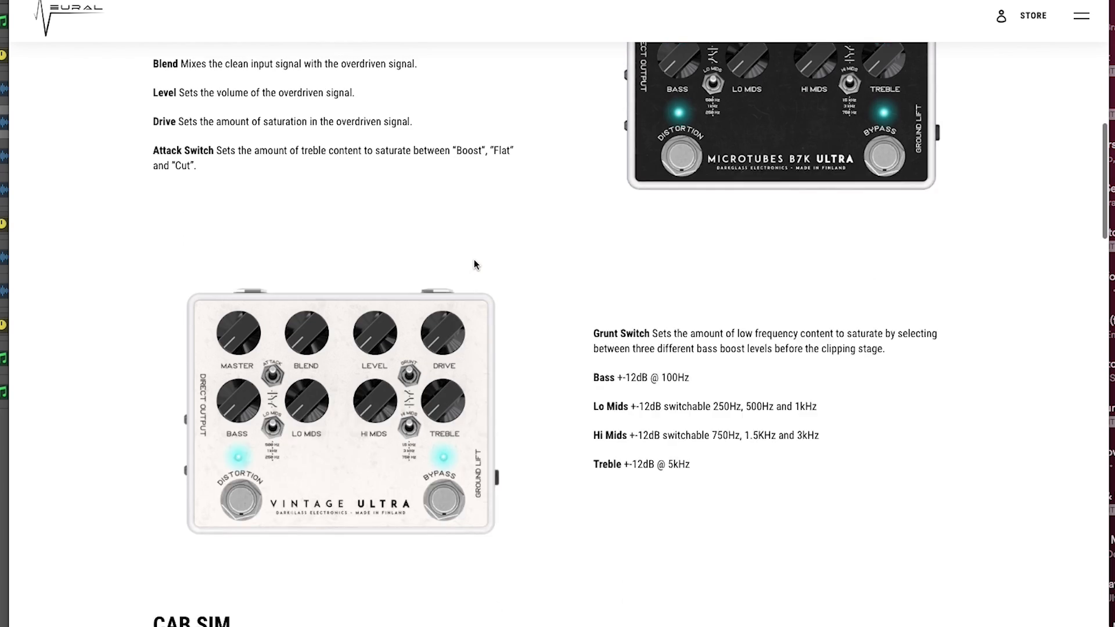
{"action": "scroll", "coordinate": [701, 324], "scroll_direction": "down", "scroll_amount": 4}
{"action": "scroll", "coordinate": [473, 324], "scroll_direction": "up", "scroll_amount": 5}
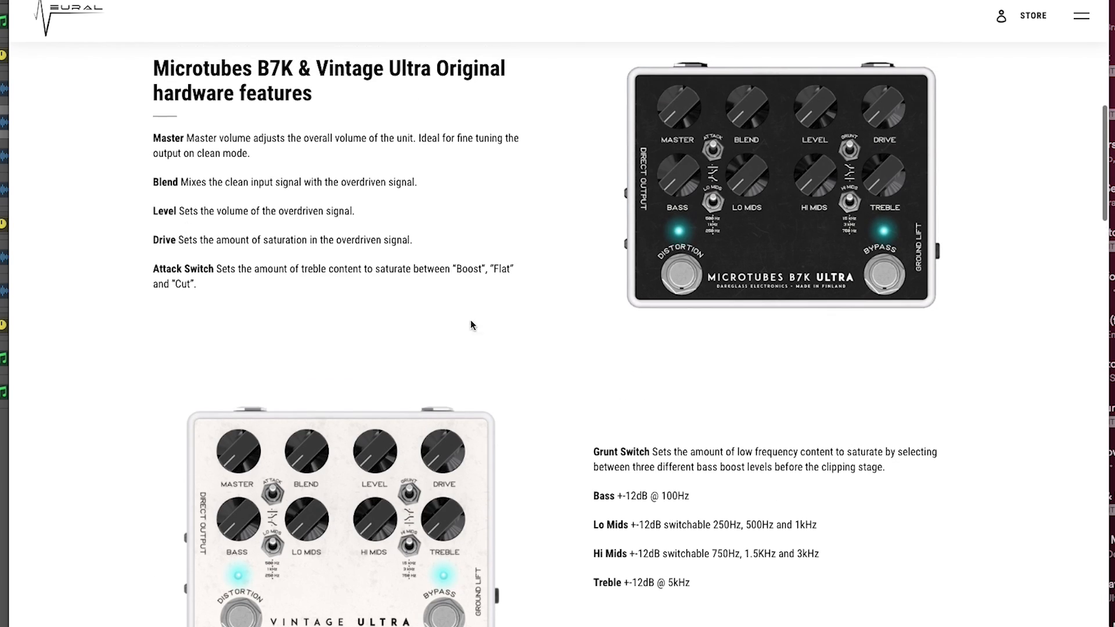
Examine the cab sim, standalone, demo video, sounds and artists sections, and return to the purchase and trial options
{"action": "scroll", "coordinate": [633, 490], "scroll_direction": "down", "scroll_amount": 10}
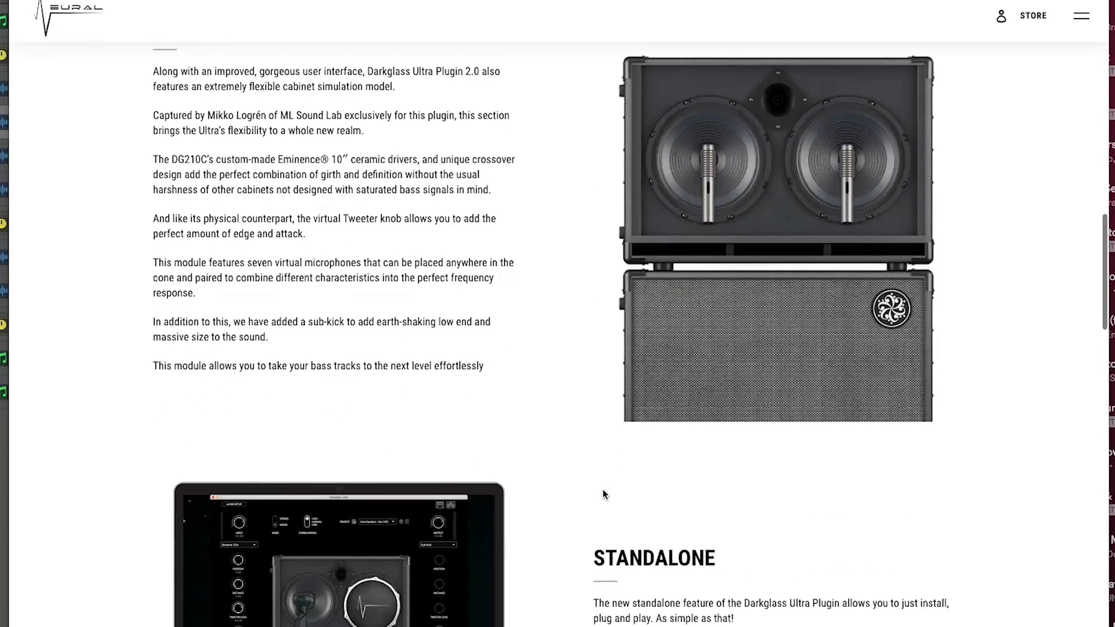
{"action": "scroll", "coordinate": [583, 483], "scroll_direction": "down", "scroll_amount": 9}
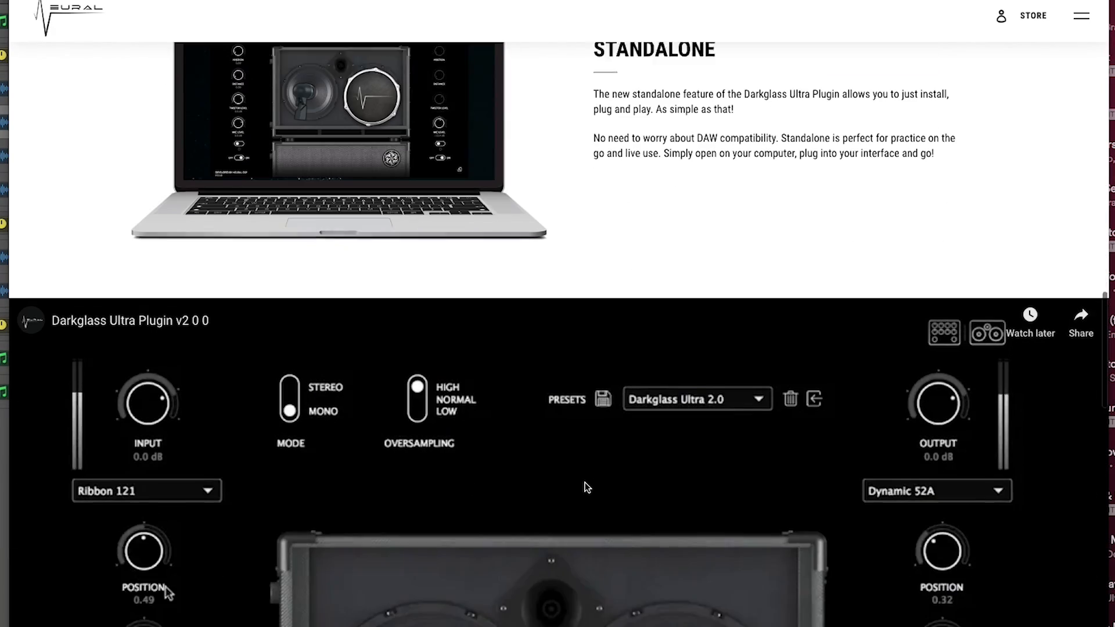
{"action": "scroll", "coordinate": [561, 461], "scroll_direction": "down", "scroll_amount": 15}
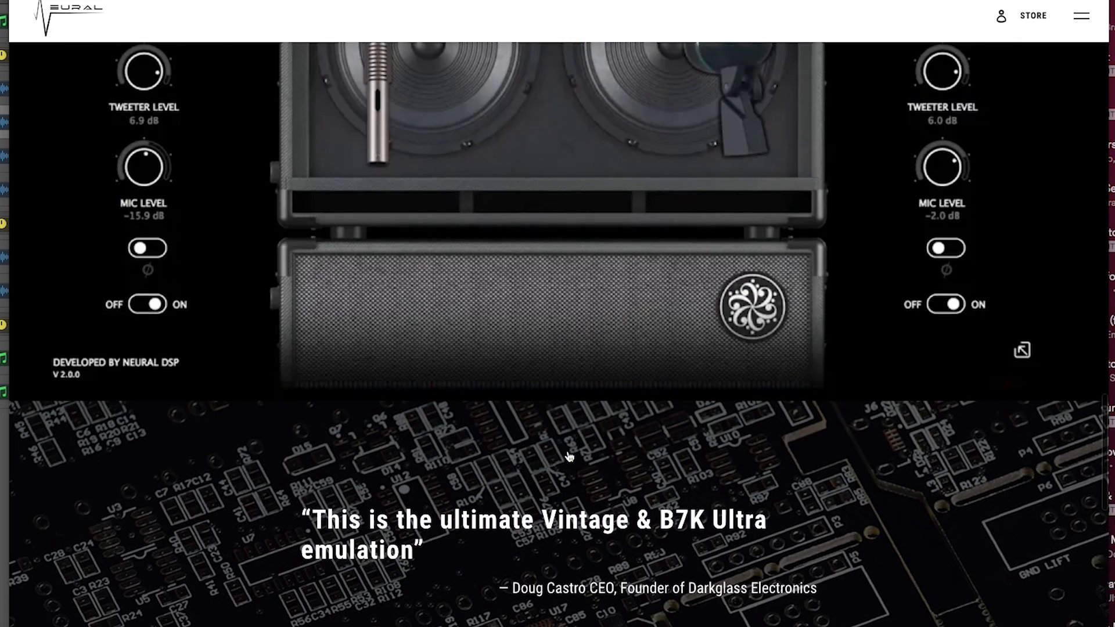
{"action": "scroll", "coordinate": [570, 456], "scroll_direction": "down", "scroll_amount": 4}
{"action": "scroll", "coordinate": [558, 413], "scroll_direction": "down", "scroll_amount": 6}
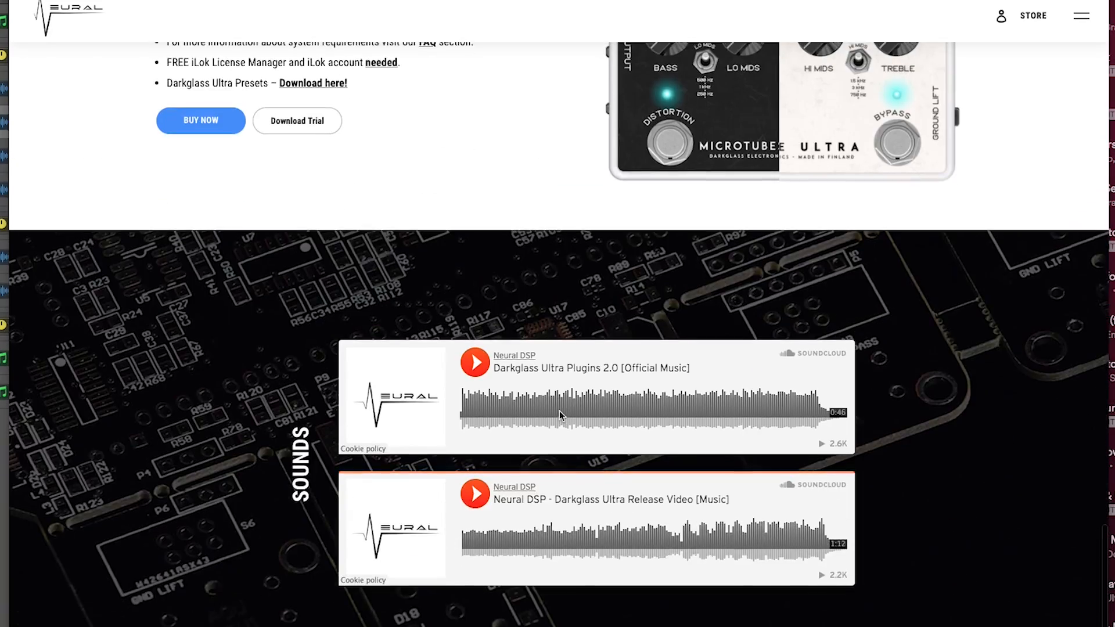
{"action": "scroll", "coordinate": [546, 406], "scroll_direction": "up", "scroll_amount": 4}
{"action": "scroll", "coordinate": [496, 354], "scroll_direction": "down", "scroll_amount": 10}
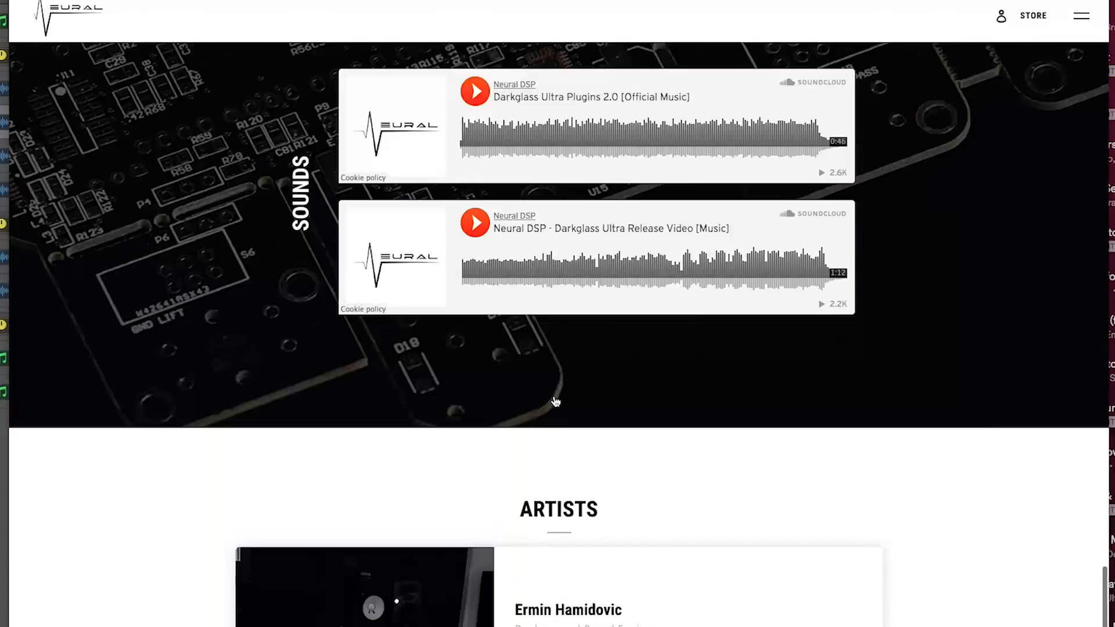
{"action": "scroll", "coordinate": [555, 396], "scroll_direction": "down", "scroll_amount": 7}
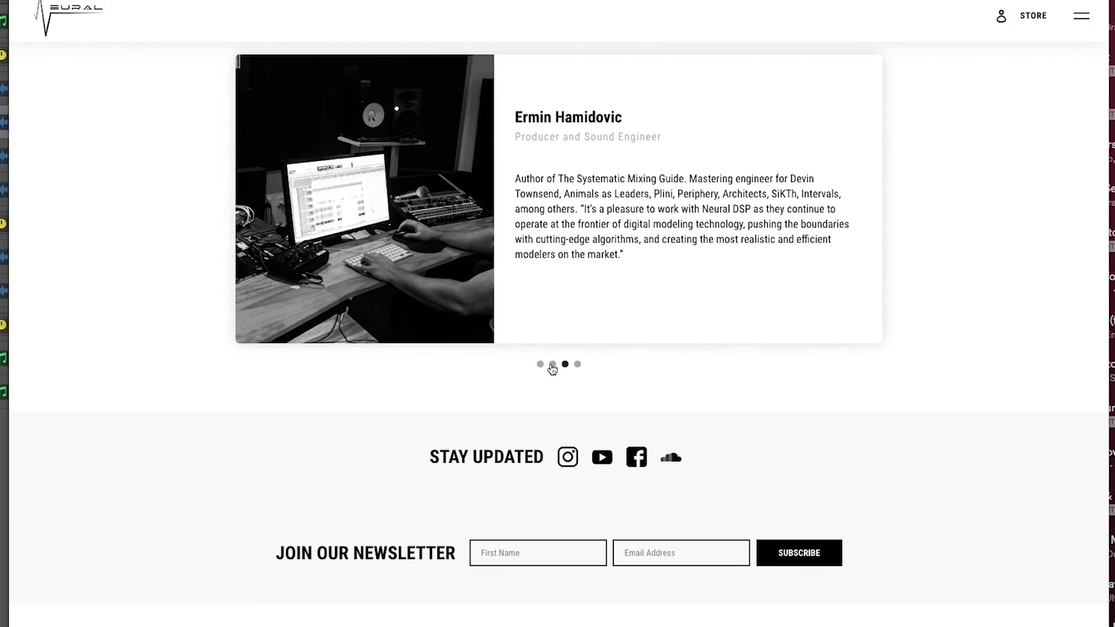
{"action": "left_click", "coordinate": [552, 364]}
{"action": "scroll", "coordinate": [583, 401], "scroll_direction": "up", "scroll_amount": 15}
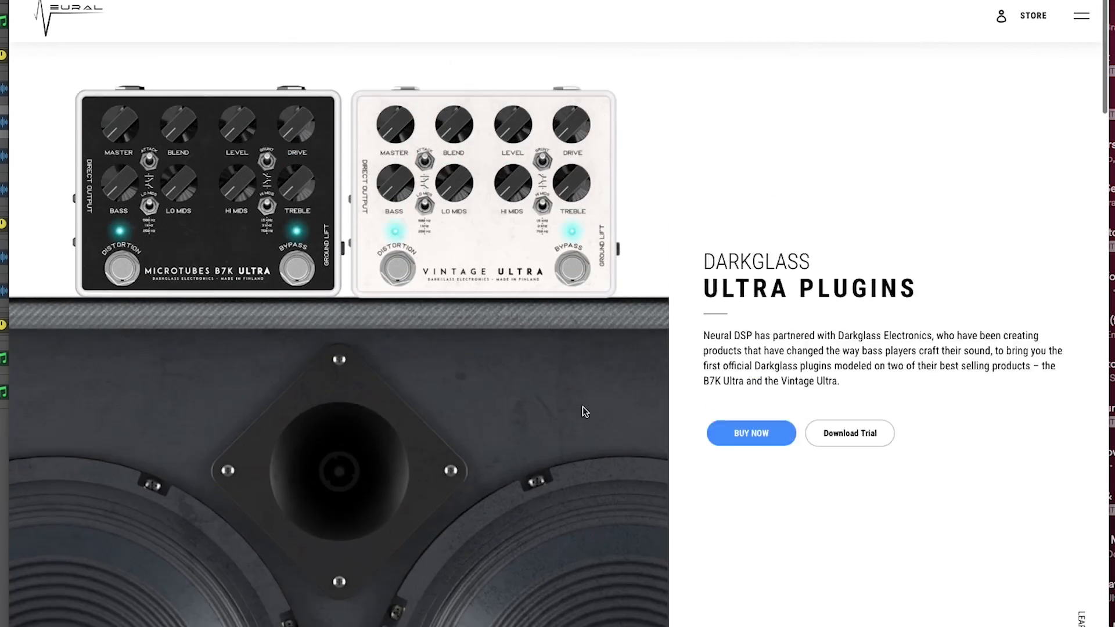
{"action": "scroll", "coordinate": [582, 407], "scroll_direction": "up", "scroll_amount": 1}
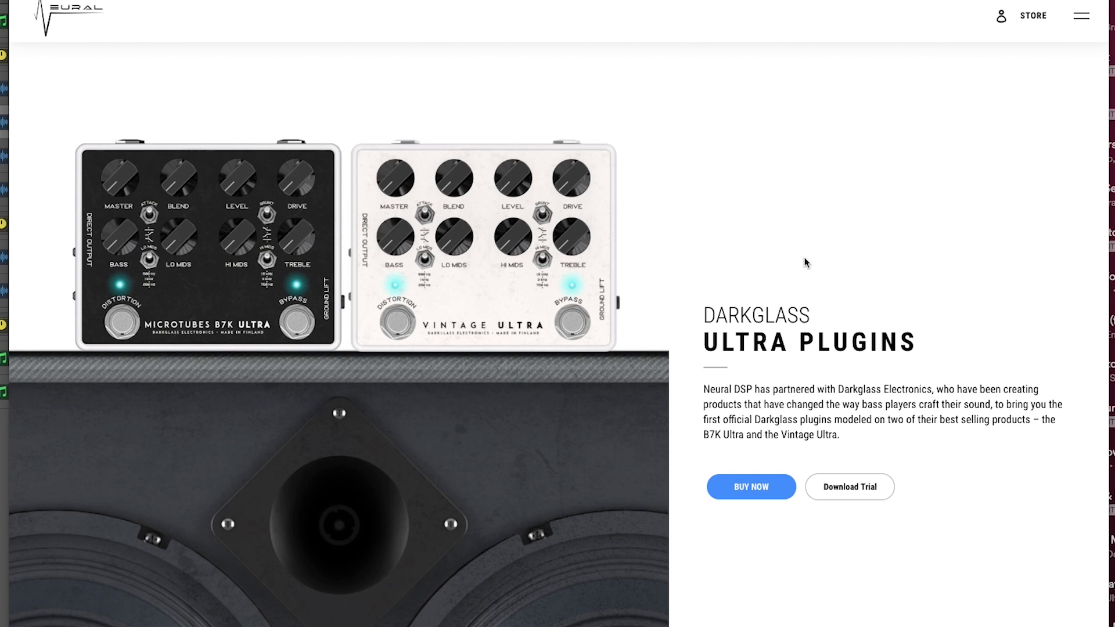